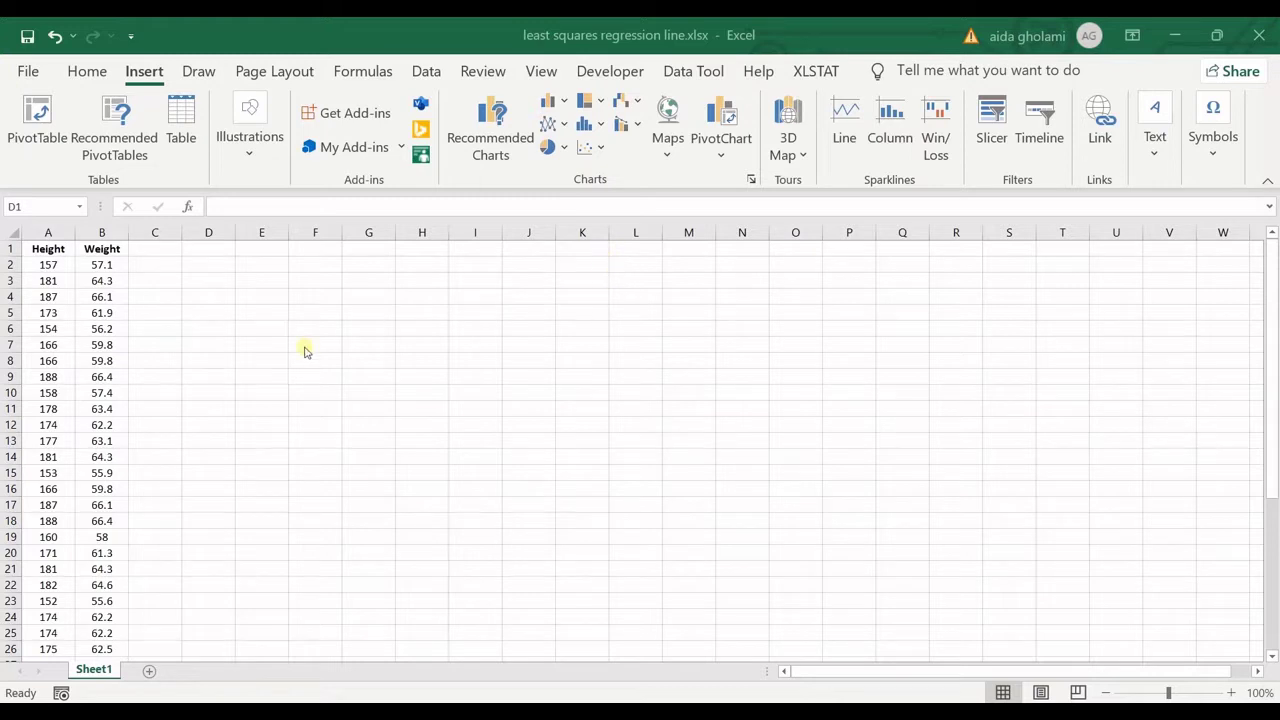
pyautogui.scroll(2, 126, 329)
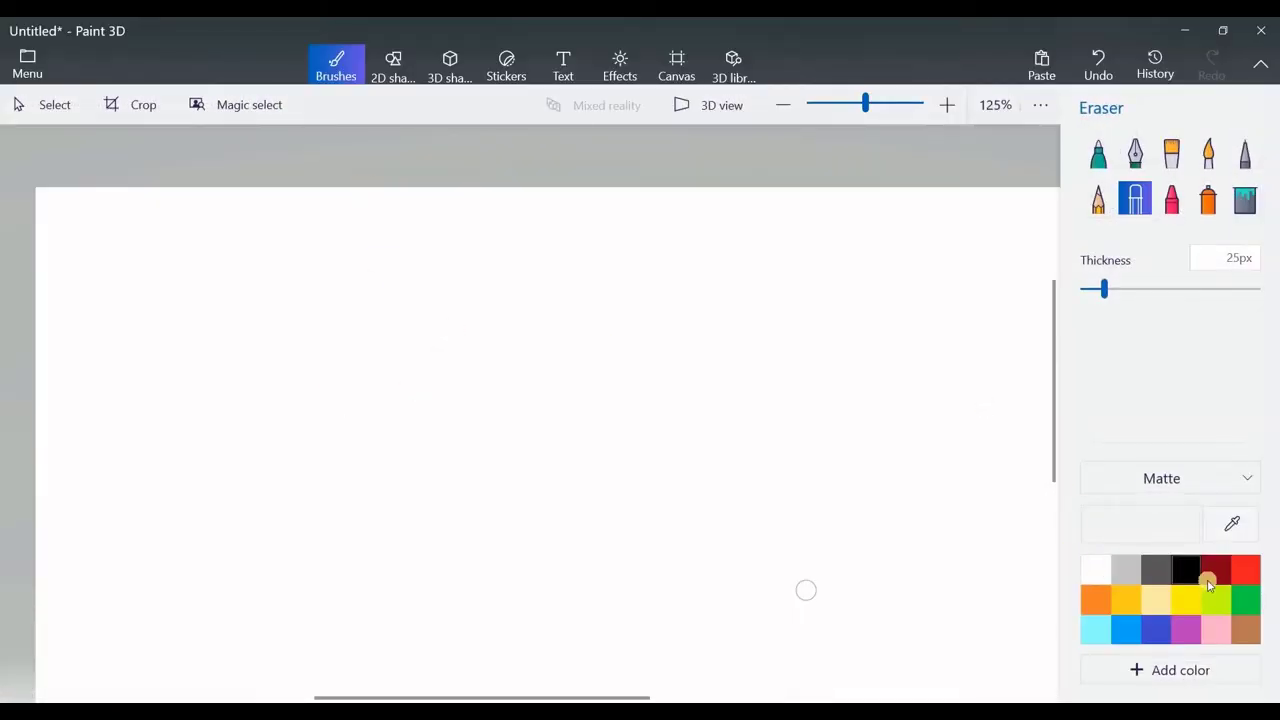
# Step: Draw a red apple outline with a green stem and leaf at the canvas's upper left using the Pixel pen
pyautogui.click(1247, 578)
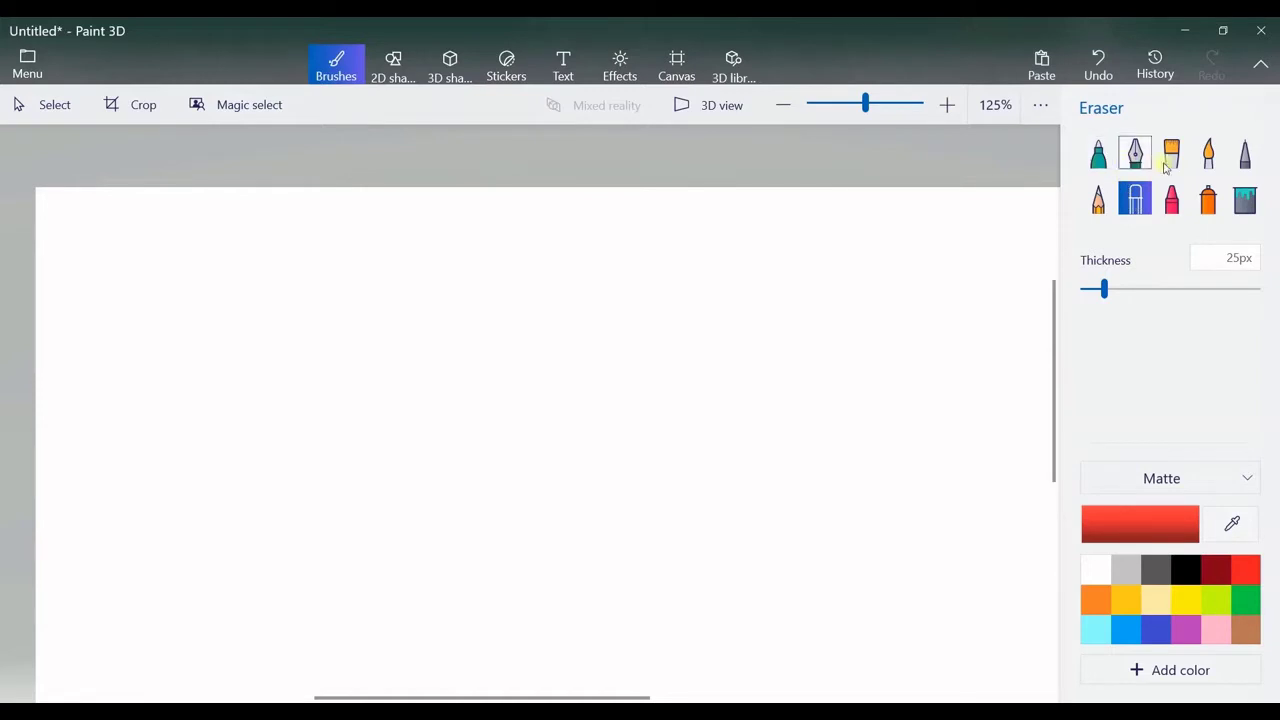
pyautogui.click(1245, 153)
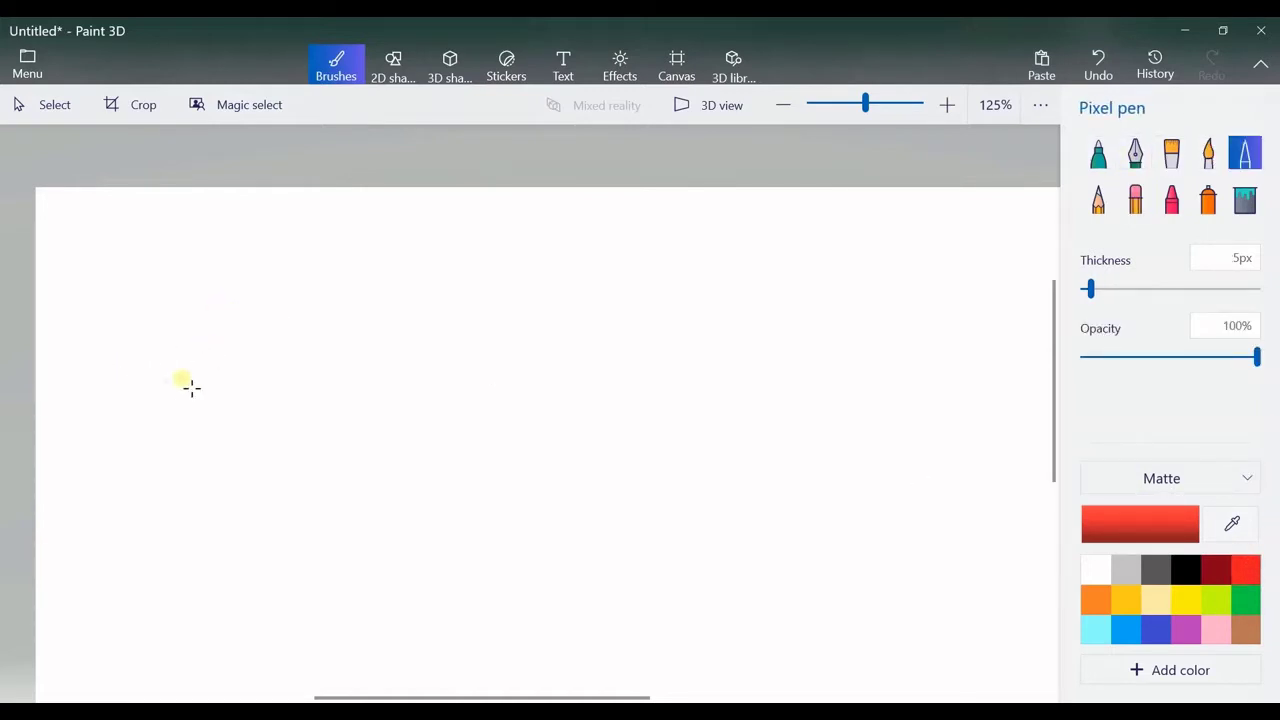
pyautogui.moveTo(121, 369)
pyautogui.mouseDown()
pyautogui.moveTo(210, 332)
pyautogui.moveTo(263, 409)
pyautogui.moveTo(137, 403)
pyautogui.moveTo(119, 370)
pyautogui.mouseUp()
pyautogui.click(1240, 600)
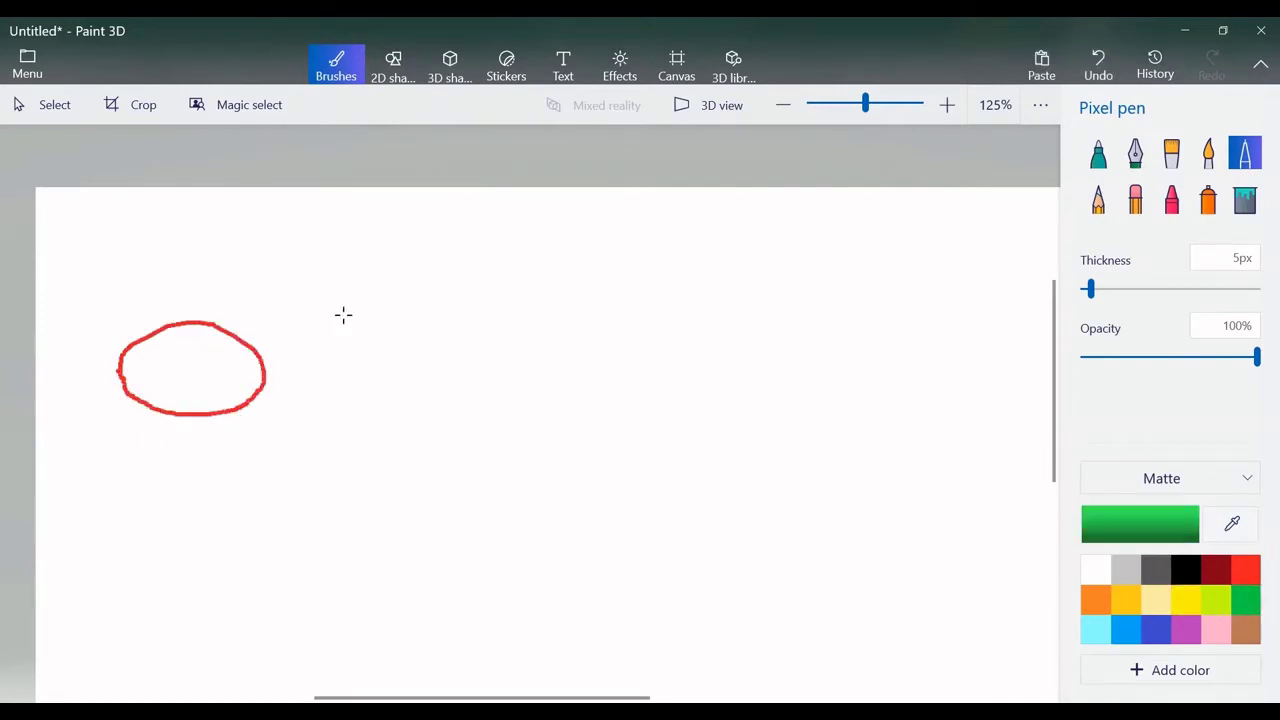
pyautogui.moveTo(193, 322)
pyautogui.mouseDown()
pyautogui.moveTo(193, 280)
pyautogui.moveTo(234, 309)
pyautogui.moveTo(209, 331)
pyautogui.moveTo(185, 326)
pyautogui.mouseUp()
# Step: Draw in black a wavy arrow leading from the apple to a weighing scale with 60 written on its display
pyautogui.click(1192, 570)
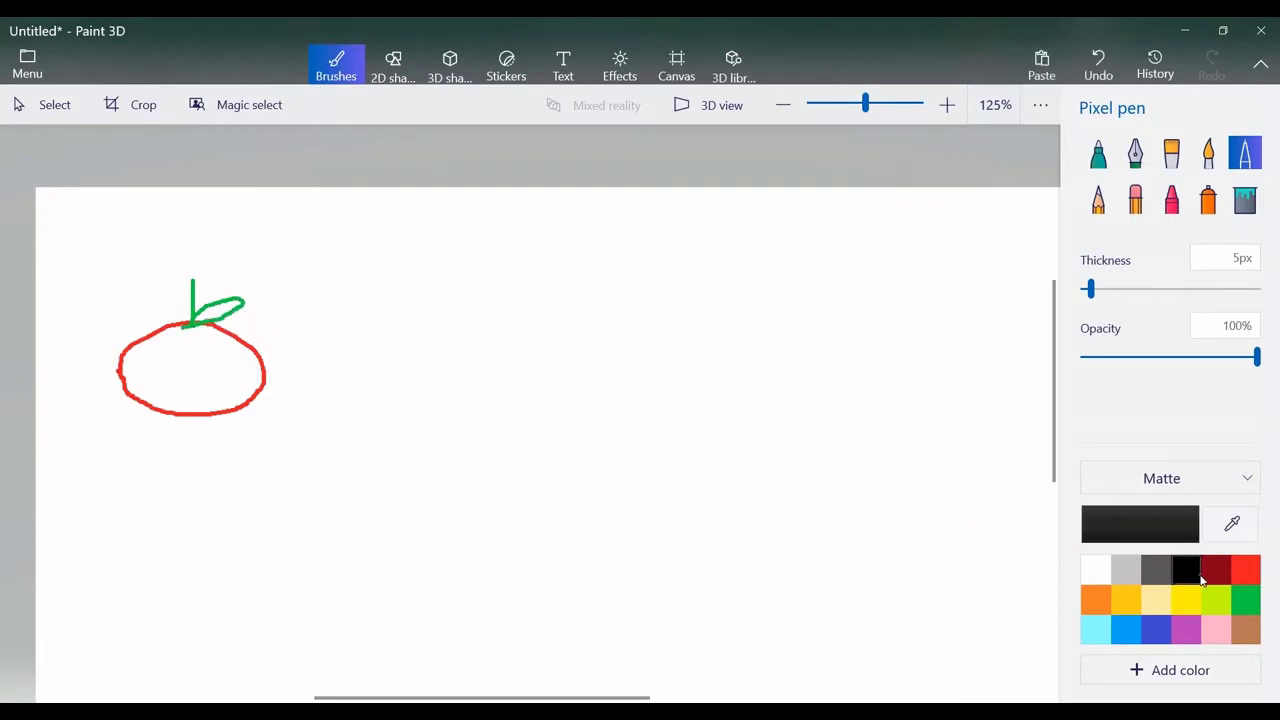
pyautogui.moveTo(283, 389)
pyautogui.mouseDown()
pyautogui.moveTo(414, 358)
pyautogui.moveTo(515, 383)
pyautogui.moveTo(519, 410)
pyautogui.mouseUp()
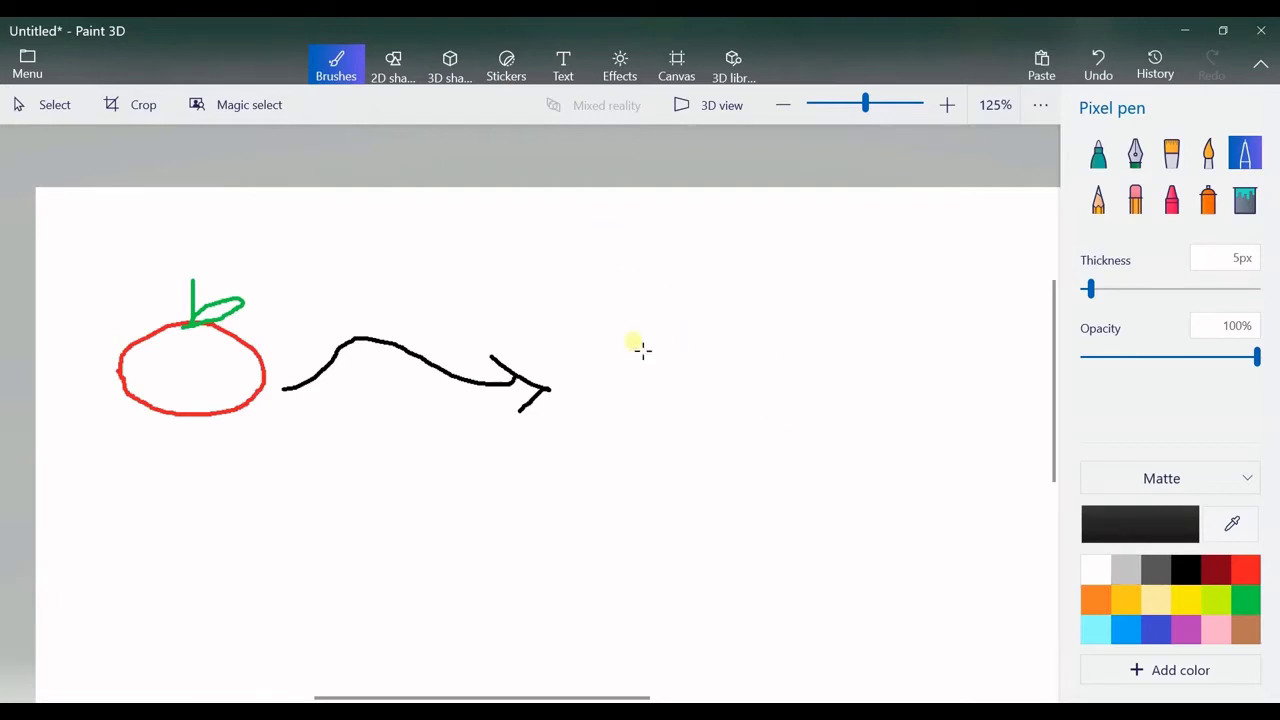
pyautogui.moveTo(583, 267)
pyautogui.mouseDown()
pyautogui.moveTo(707, 268)
pyautogui.moveTo(762, 440)
pyautogui.moveTo(585, 390)
pyautogui.moveTo(583, 254)
pyautogui.mouseUp()
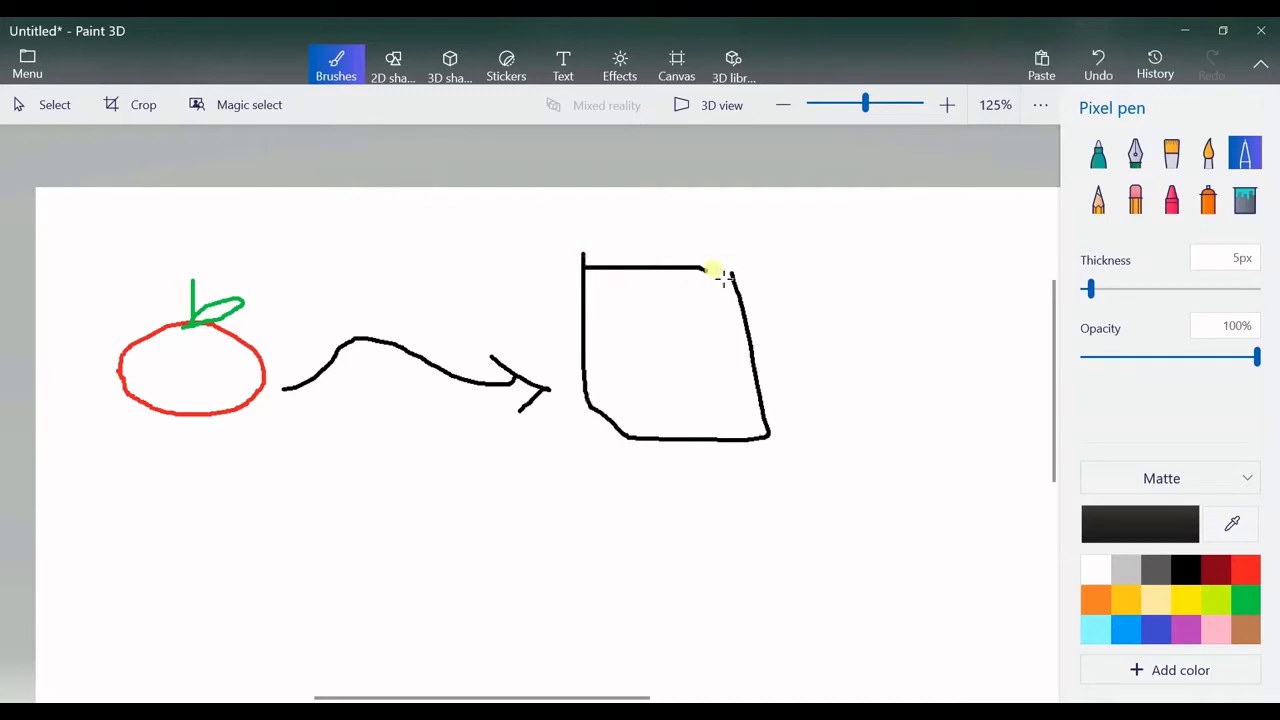
pyautogui.moveTo(712, 268); pyautogui.dragTo(731, 284)
pyautogui.moveTo(613, 272)
pyautogui.mouseDown()
pyautogui.moveTo(620, 337)
pyautogui.moveTo(746, 360)
pyautogui.moveTo(736, 270)
pyautogui.mouseUp()
pyautogui.moveTo(648, 285)
pyautogui.mouseDown()
pyautogui.moveTo(646, 337)
pyautogui.moveTo(632, 312)
pyautogui.mouseUp()
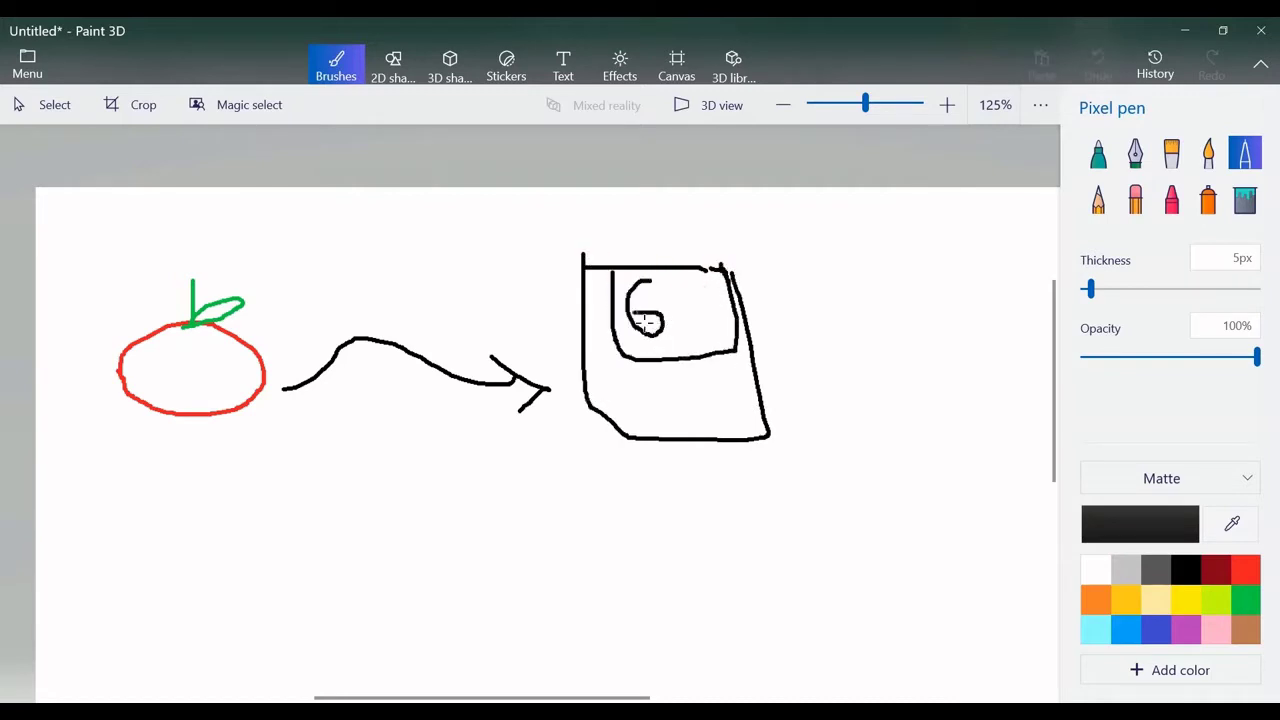
pyautogui.moveTo(707, 287)
pyautogui.mouseDown()
pyautogui.moveTo(696, 329)
pyautogui.moveTo(710, 285)
pyautogui.mouseUp()
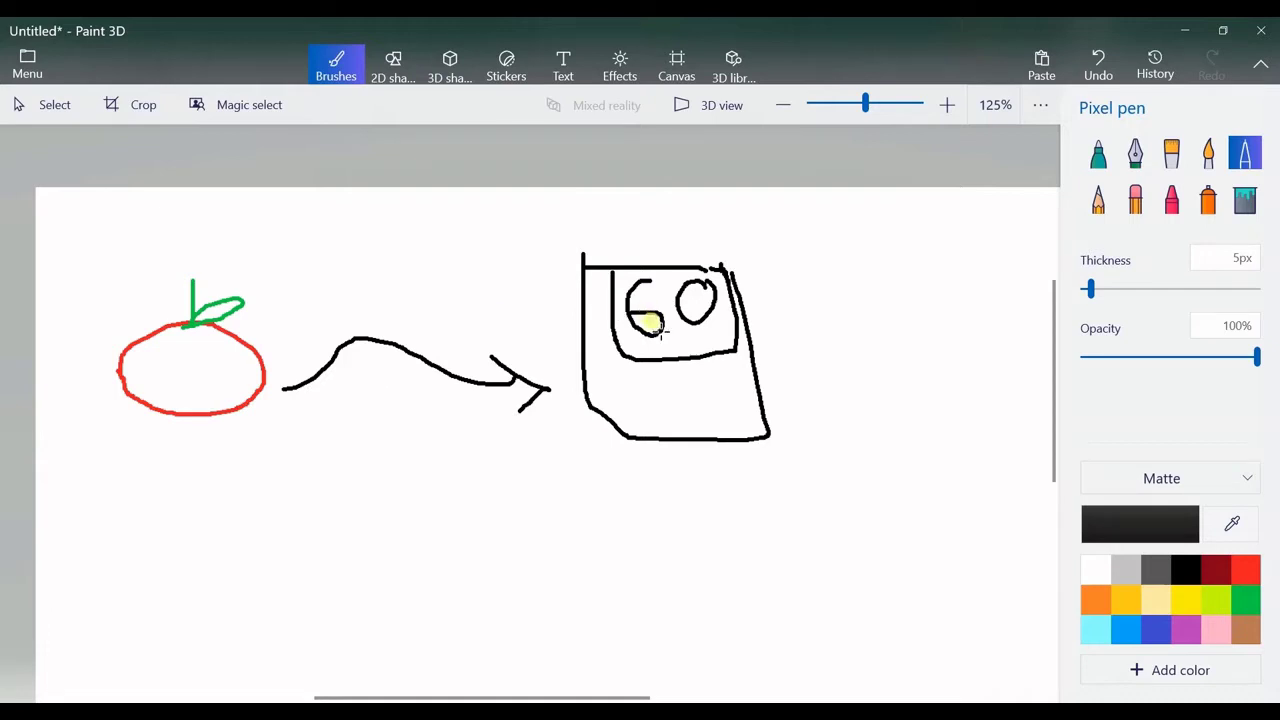
pyautogui.moveTo(650, 322); pyautogui.dragTo(634, 329)
# Step: Draw a pair of black arrowed axes below the apple and plot a rising scatter of about 20 dots
pyautogui.moveTo(126, 453)
pyautogui.mouseDown()
pyautogui.moveTo(140, 657)
pyautogui.moveTo(460, 677)
pyautogui.moveTo(455, 668)
pyautogui.mouseUp()
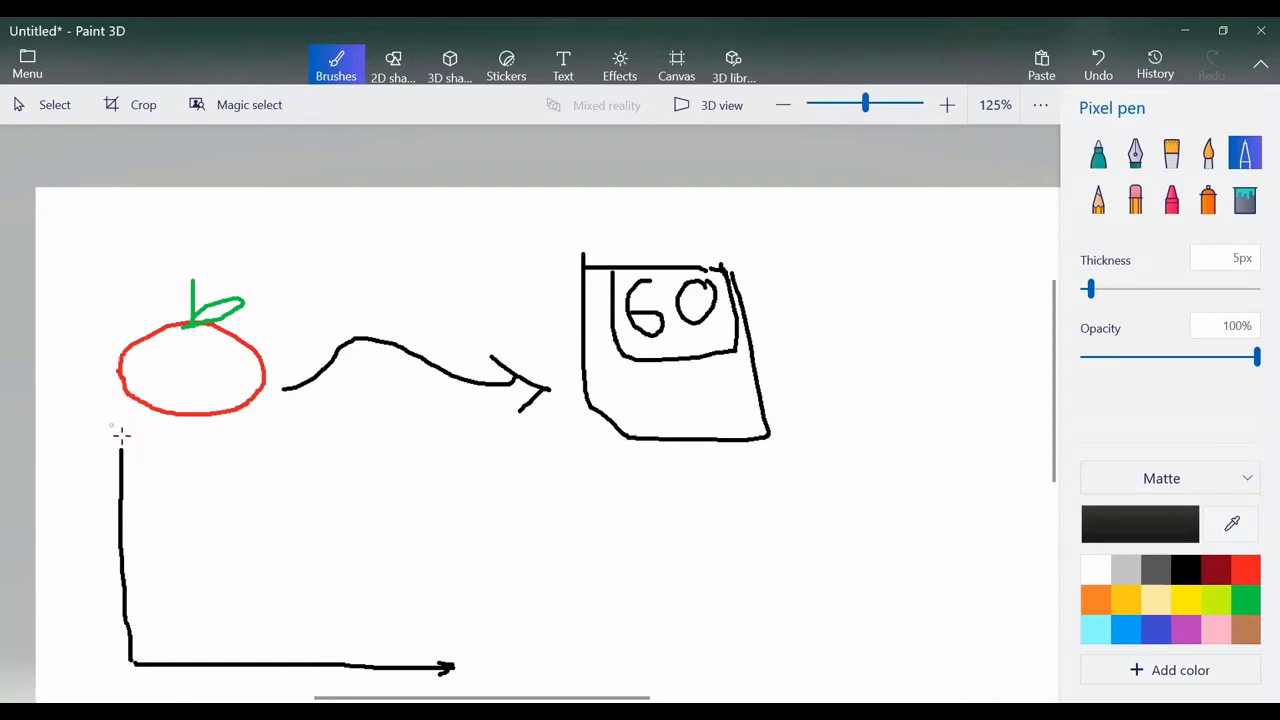
pyautogui.moveTo(104, 440); pyautogui.dragTo(138, 447)
pyautogui.click(197, 587)
pyautogui.click(225, 575)
pyautogui.click(207, 552)
pyautogui.click(252, 512)
pyautogui.click(248, 455)
pyautogui.click(302, 450)
pyautogui.click(309, 477)
pyautogui.click(362, 529)
pyautogui.click(294, 566)
pyautogui.click(277, 545)
pyautogui.click(332, 512)
pyautogui.click(326, 476)
pyautogui.click(361, 438)
pyautogui.click(417, 437)
pyautogui.click(397, 407)
pyautogui.click(454, 404)
pyautogui.click(466, 434)
pyautogui.click(511, 431)
# Step: Handwrite the label a beside the horizontal axis and w beside the vertical axis
pyautogui.moveTo(505, 662)
pyautogui.mouseDown()
pyautogui.moveTo(549, 660)
pyautogui.moveTo(530, 660)
pyautogui.mouseUp()
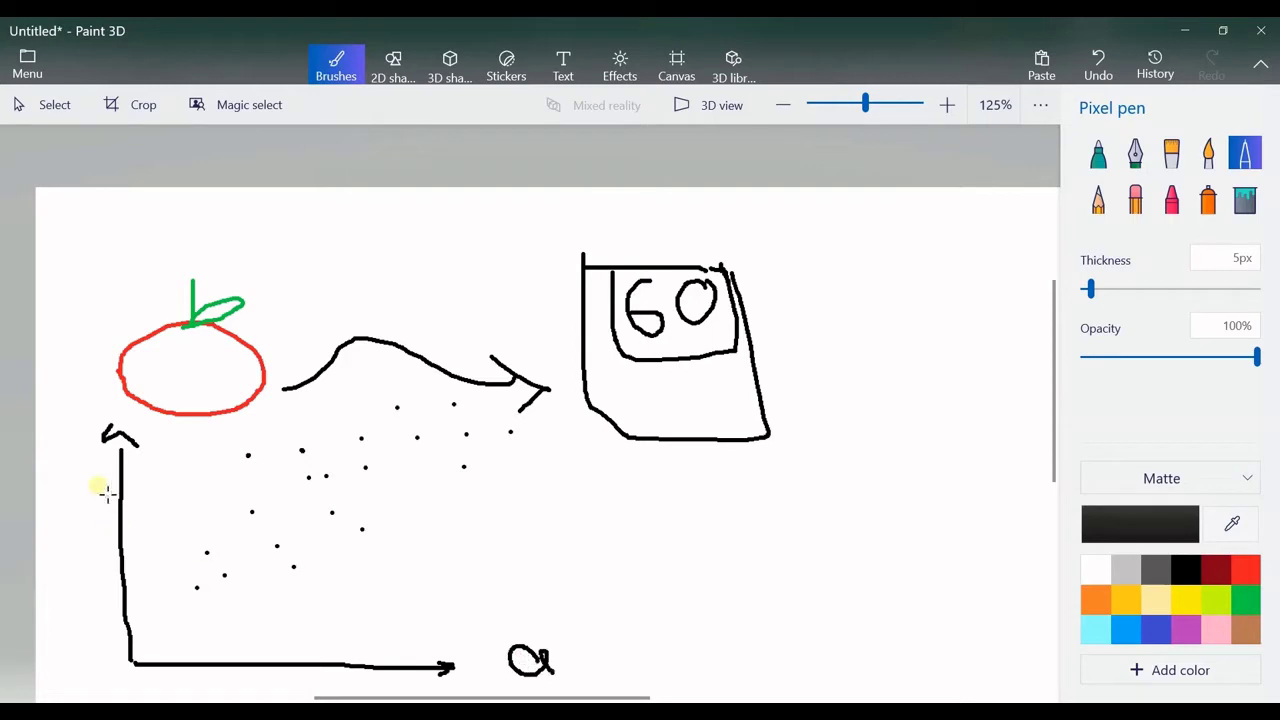
pyautogui.moveTo(48, 438); pyautogui.dragTo(107, 460)
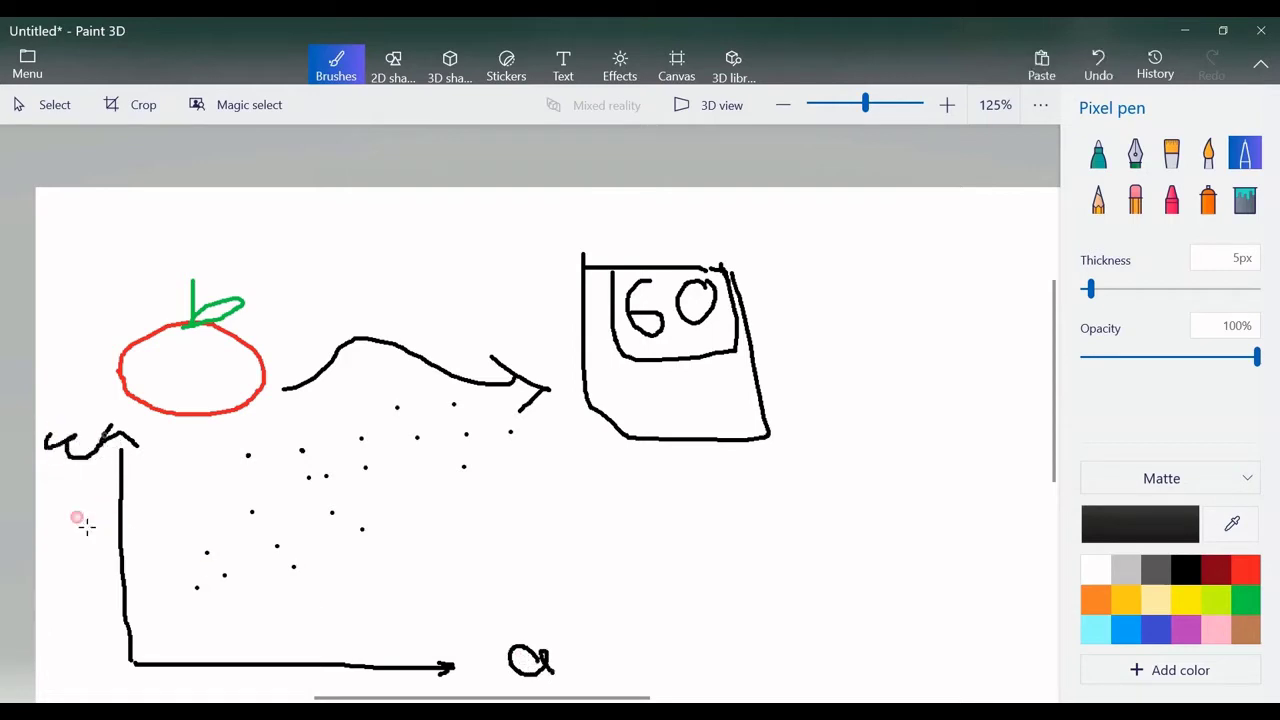
pyautogui.click(629, 541)
pyautogui.moveTo(662, 528); pyautogui.dragTo(659, 599)
pyautogui.hotkey('ctrl', 'z')
pyautogui.hotkey('ctrl', 'z')
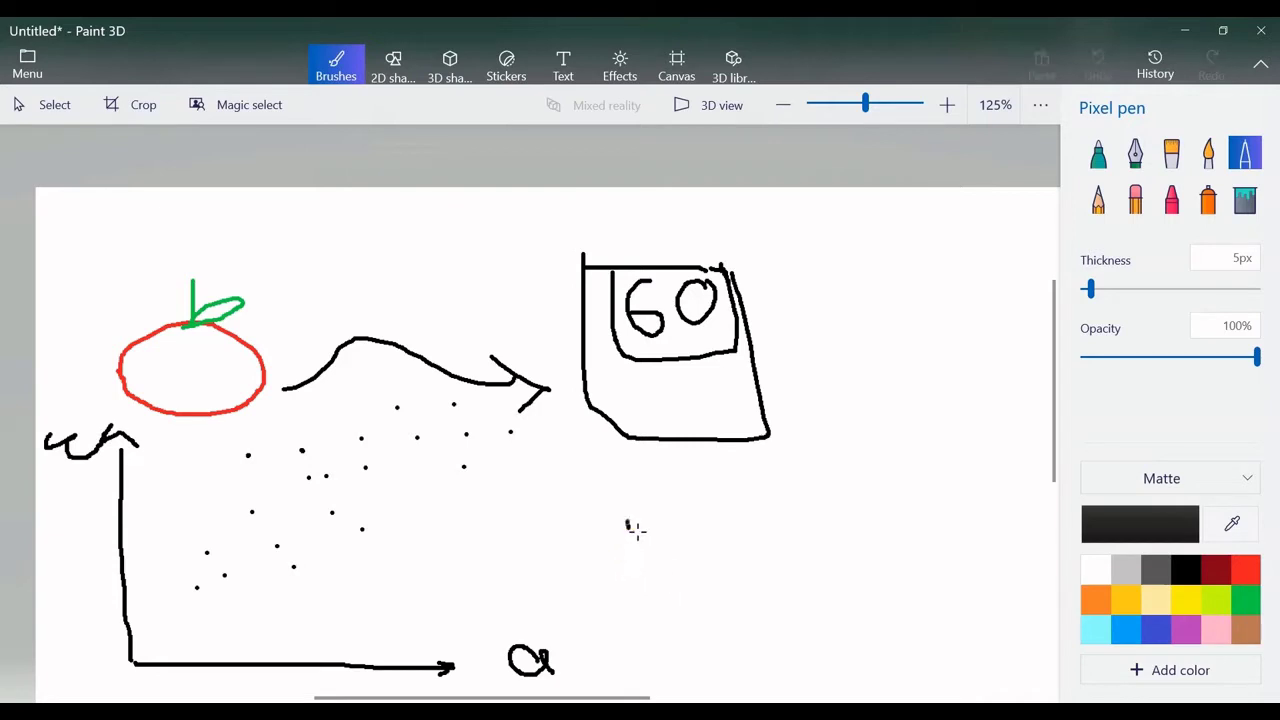
# Step: Handwrite the value 0.41 in black below the weighing scale
pyautogui.moveTo(631, 526)
pyautogui.mouseDown()
pyautogui.moveTo(681, 557)
pyautogui.moveTo(686, 580)
pyautogui.mouseUp()
pyautogui.click(643, 569)
pyautogui.moveTo(700, 522); pyautogui.dragTo(707, 588)
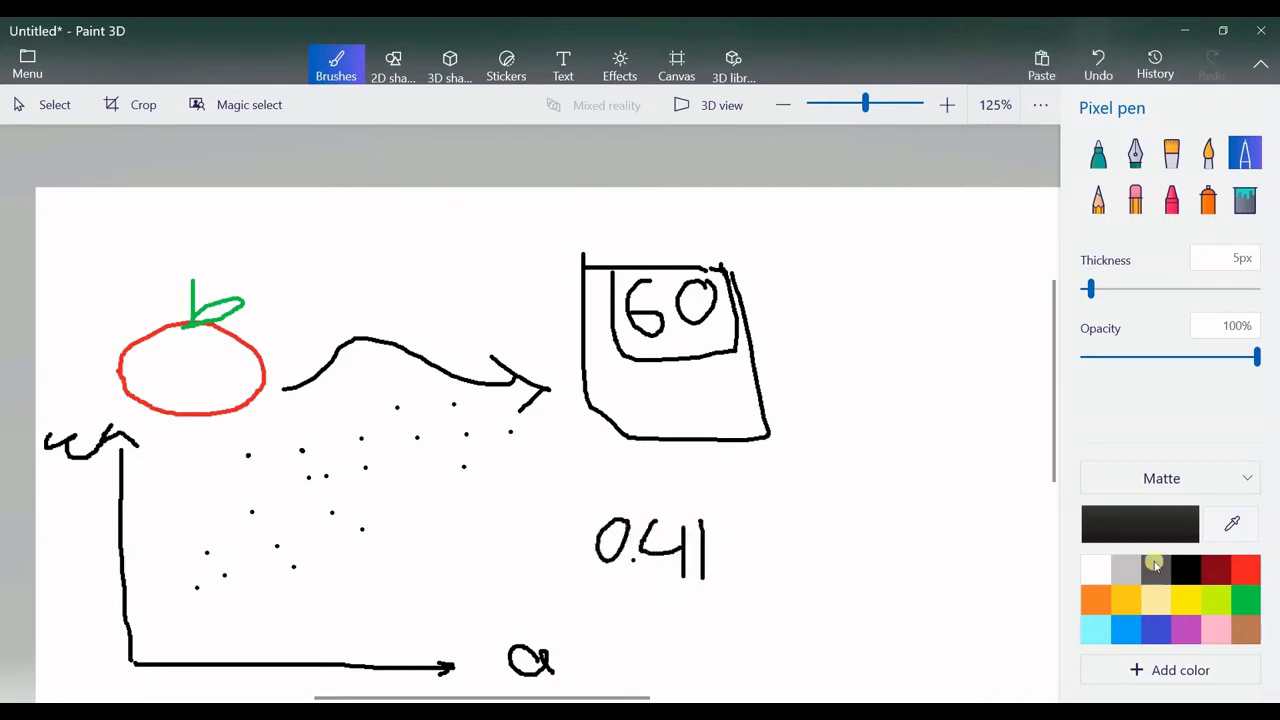
# Step: Draw a dark red line rising through the middle of the scattered dots
pyautogui.click(1245, 600)
pyautogui.click(1213, 572)
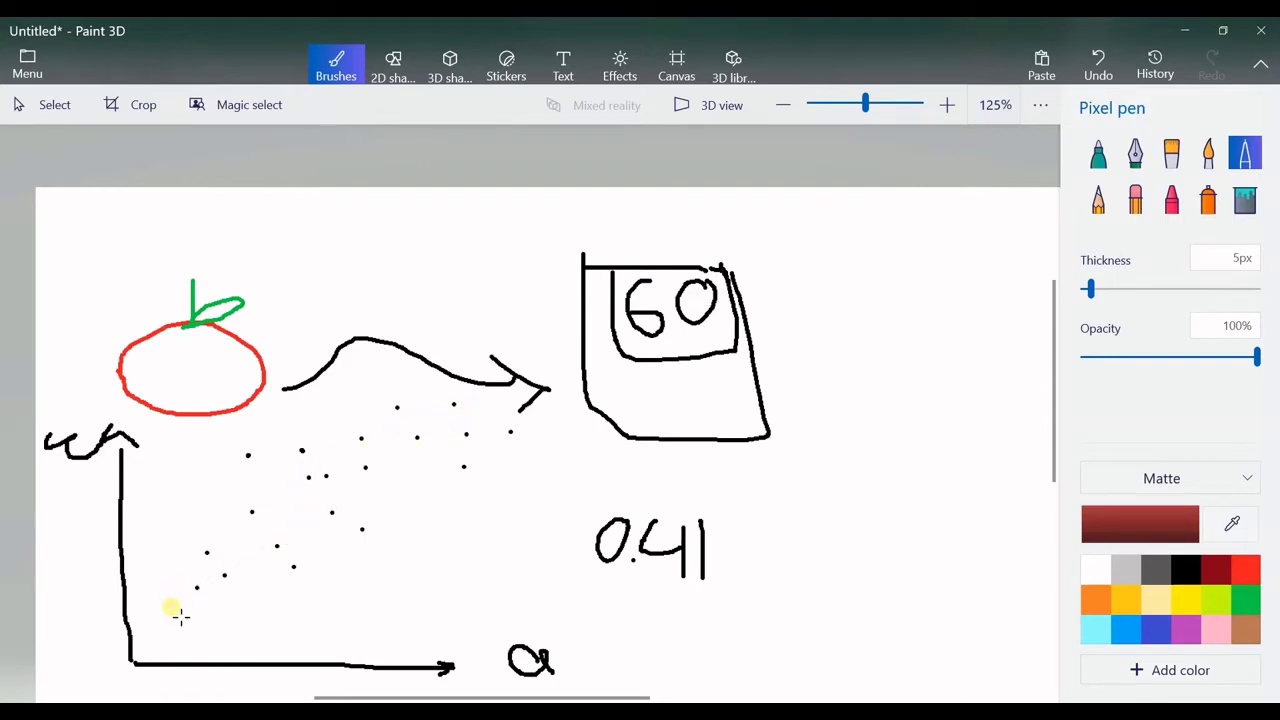
pyautogui.moveTo(165, 608); pyautogui.dragTo(490, 405)
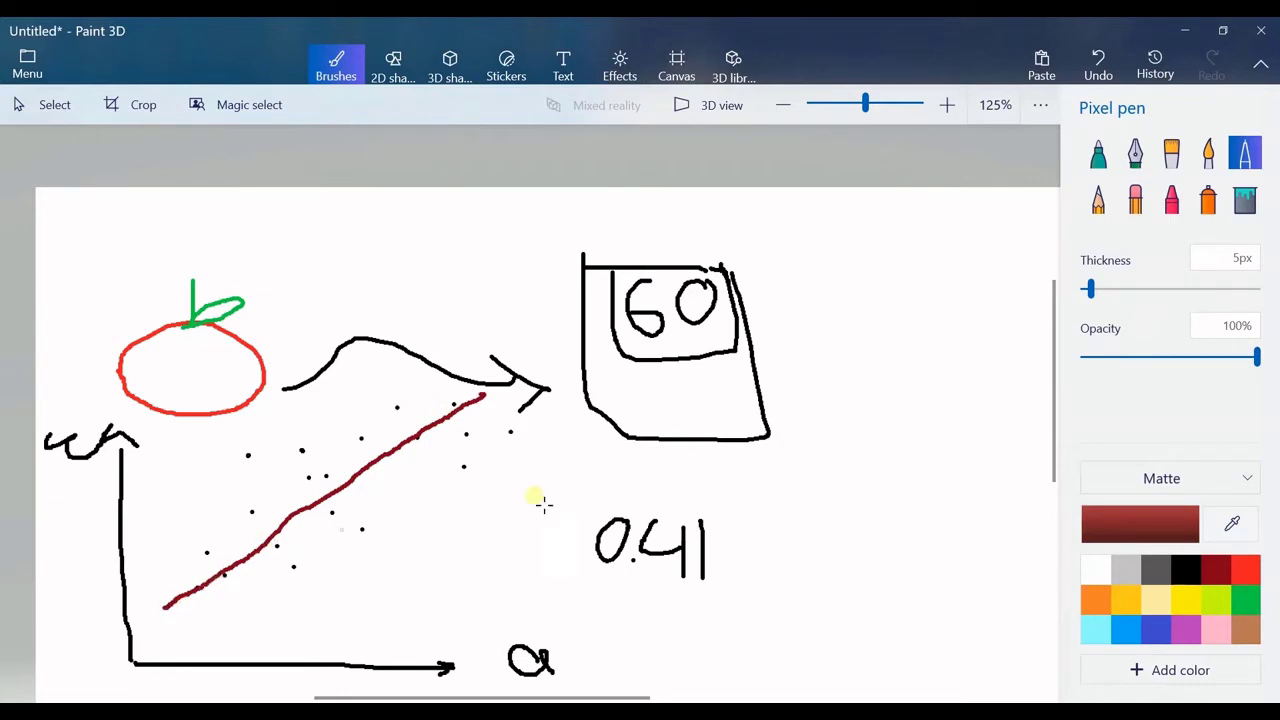
# Step: Try red vertical strokes between the line and nearby dots, undo them, and circle the dot below the line's upper end in red
pyautogui.click(1245, 569)
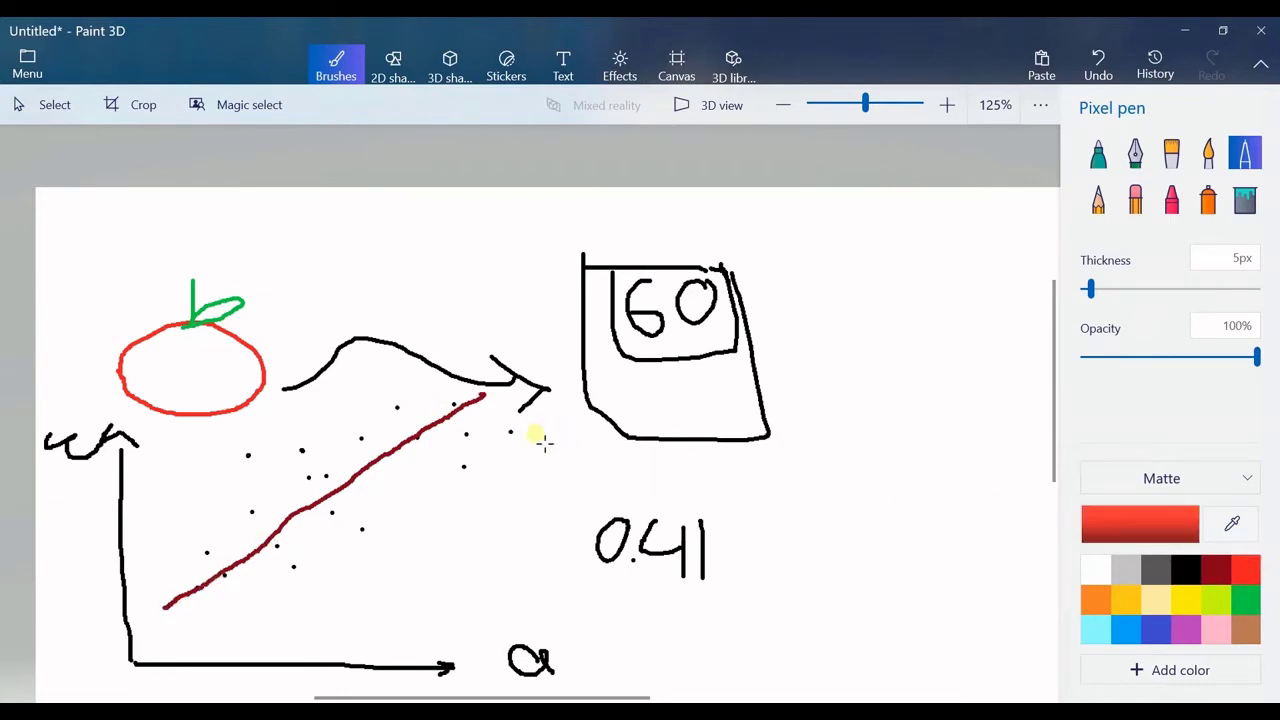
pyautogui.moveTo(480, 422); pyautogui.dragTo(464, 455)
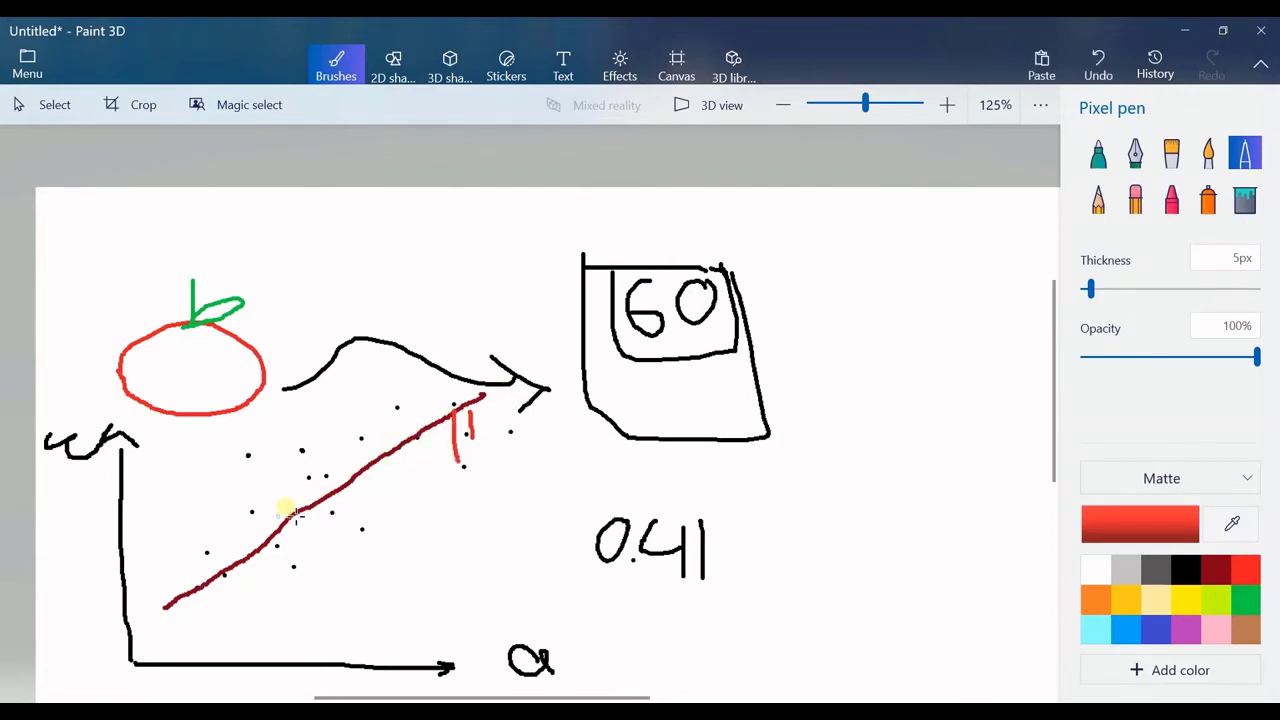
pyautogui.hotkey('ctrl', 'z')
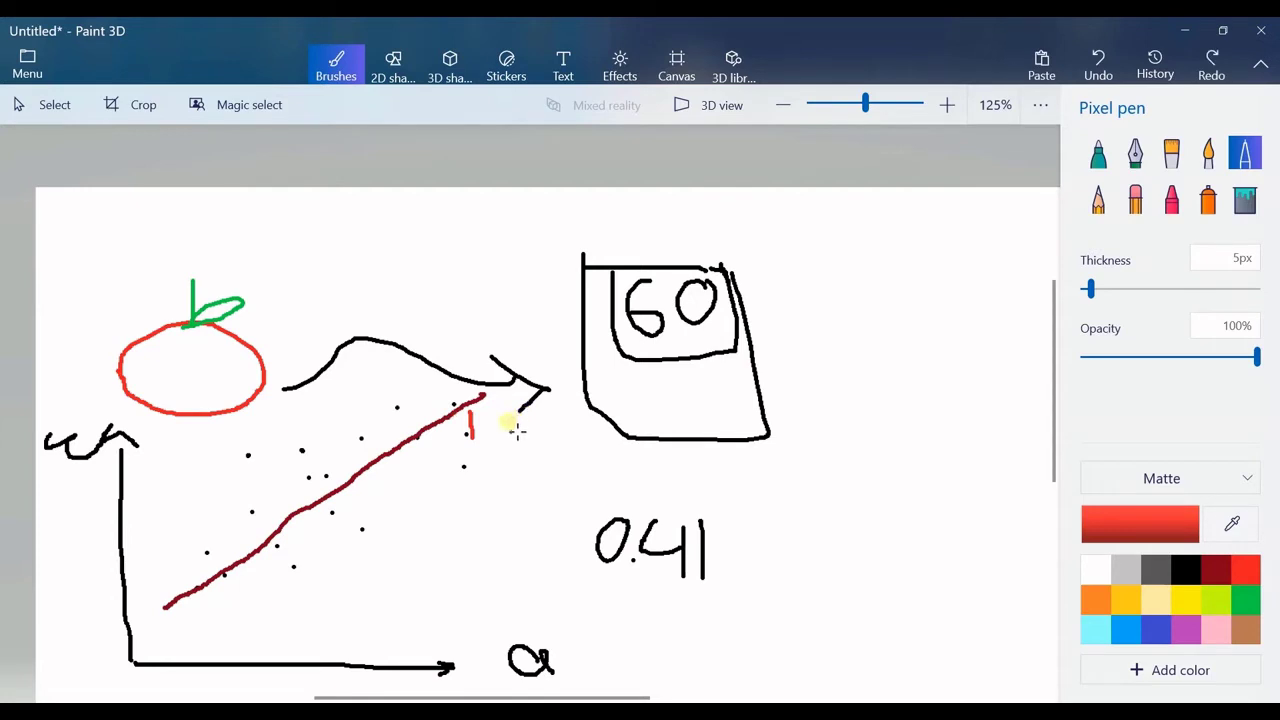
pyautogui.hotkey('ctrl', 'z')
pyautogui.moveTo(481, 478)
pyautogui.mouseDown()
pyautogui.moveTo(466, 480)
pyautogui.moveTo(466, 456)
pyautogui.mouseUp()
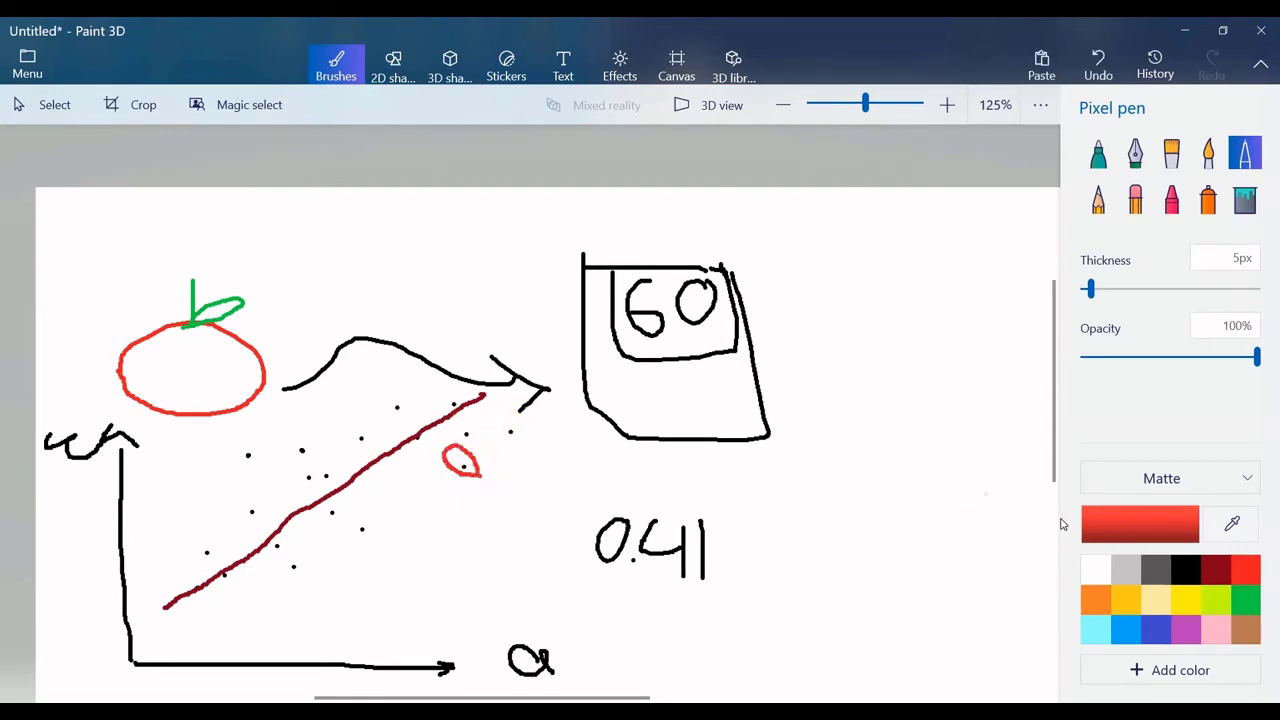
# Step: Circle in yellow four dots on or close to the dark red line, two near each end
pyautogui.click(1185, 600)
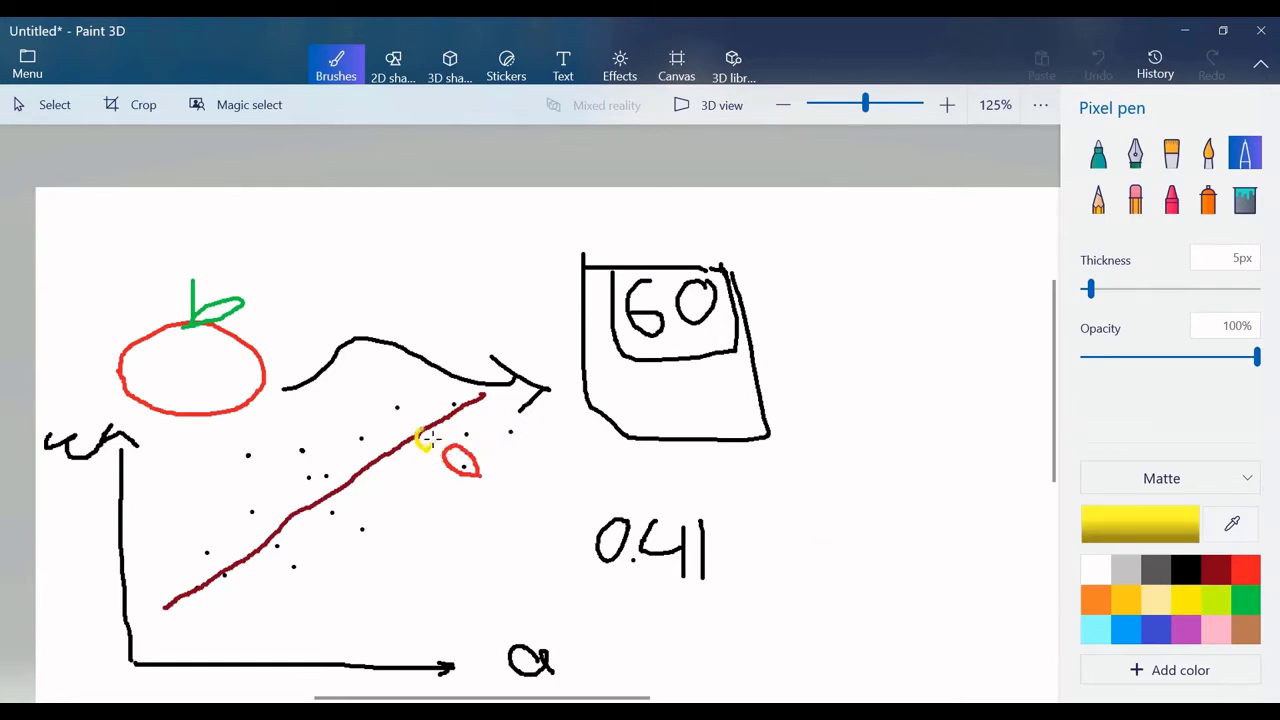
pyautogui.moveTo(432, 438); pyautogui.dragTo(422, 444)
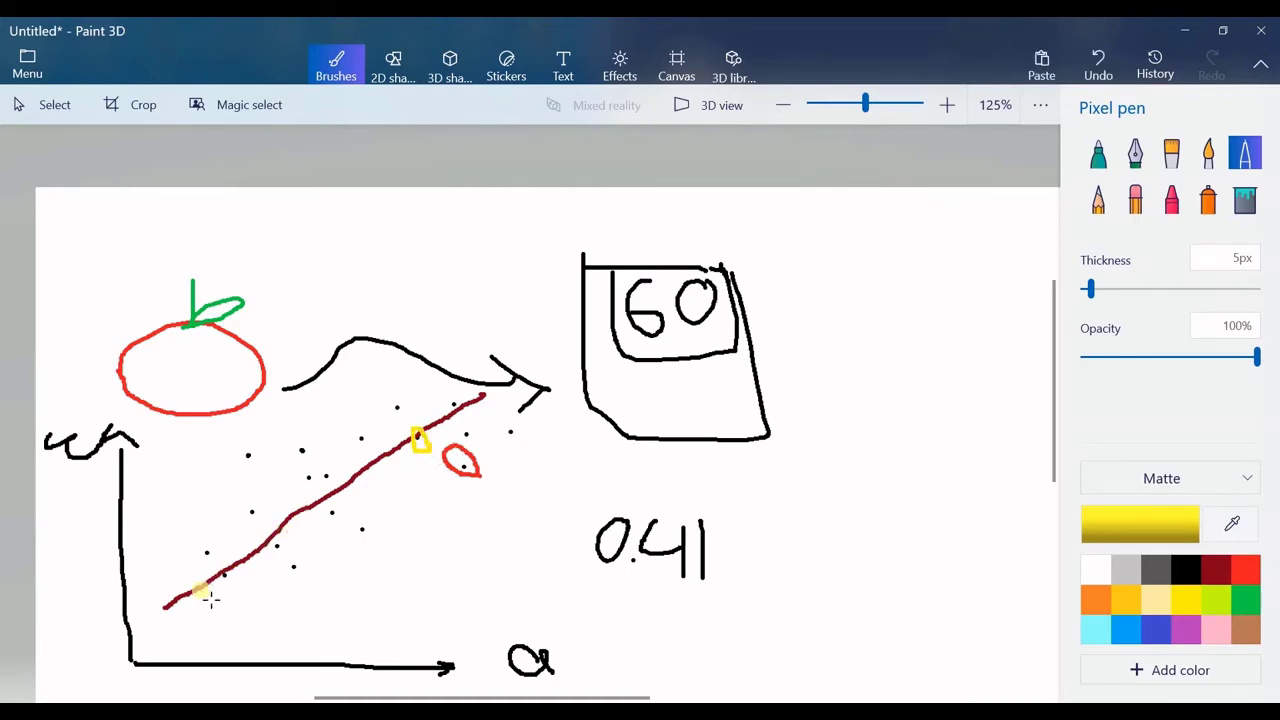
pyautogui.moveTo(217, 597)
pyautogui.mouseDown()
pyautogui.moveTo(194, 589)
pyautogui.moveTo(228, 591)
pyautogui.moveTo(229, 568)
pyautogui.mouseUp()
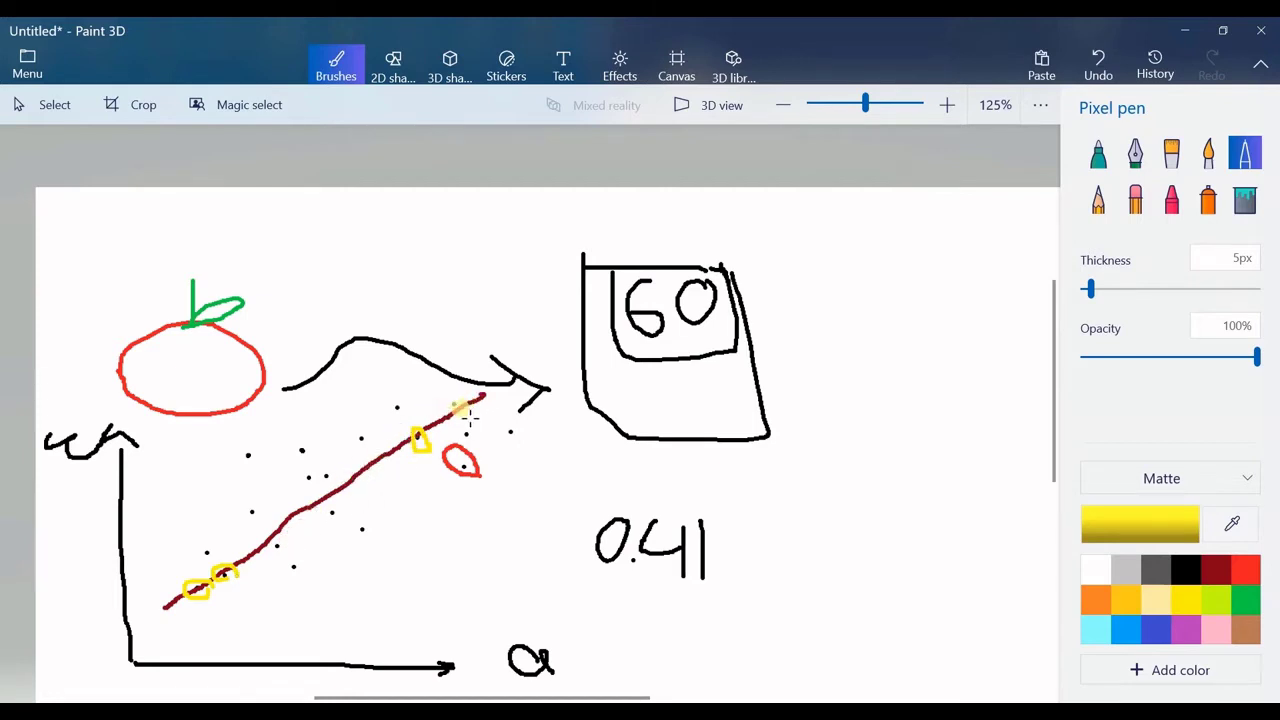
pyautogui.moveTo(465, 425)
pyautogui.mouseDown()
pyautogui.moveTo(448, 421)
pyautogui.moveTo(480, 428)
pyautogui.mouseUp()
pyautogui.hotkey('ctrl', 'z')
# Step: Circle in red two dots far from the line, one above it and one below it
pyautogui.click(1252, 575)
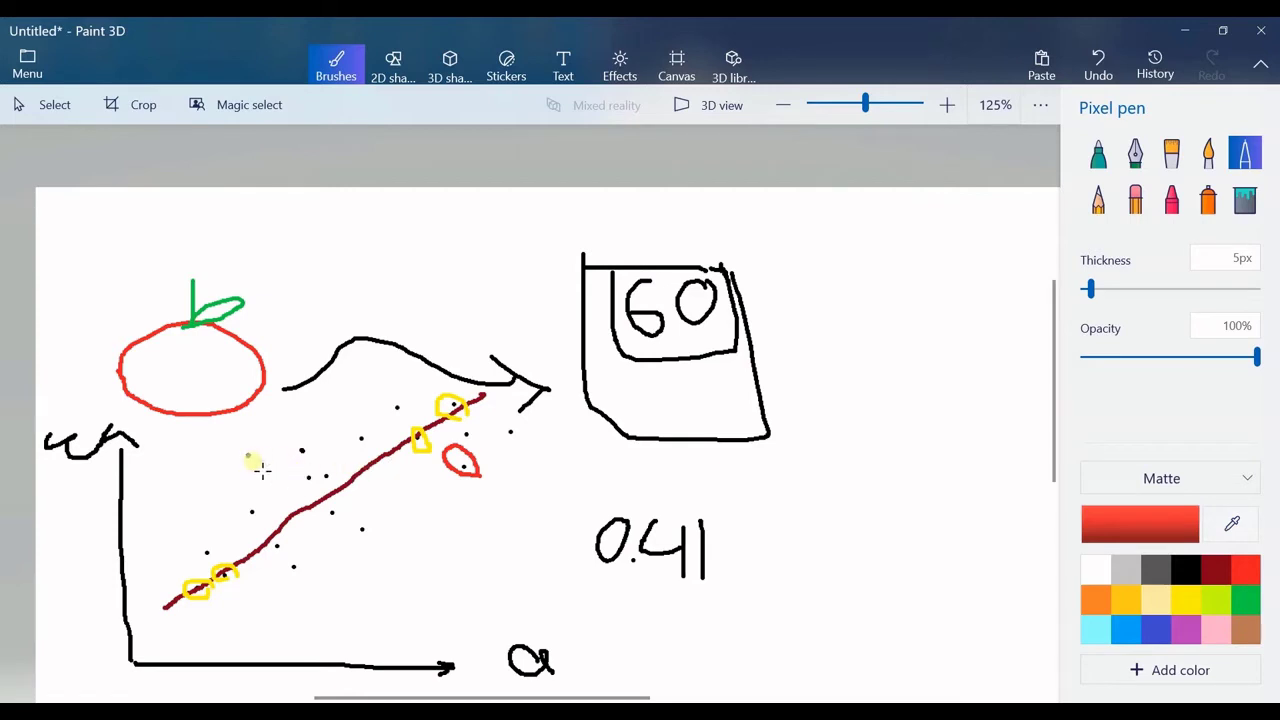
pyautogui.moveTo(241, 471)
pyautogui.mouseDown()
pyautogui.moveTo(230, 460)
pyautogui.moveTo(264, 476)
pyautogui.mouseUp()
pyautogui.moveTo(374, 526)
pyautogui.mouseDown()
pyautogui.moveTo(362, 552)
pyautogui.moveTo(382, 544)
pyautogui.moveTo(374, 528)
pyautogui.mouseUp()
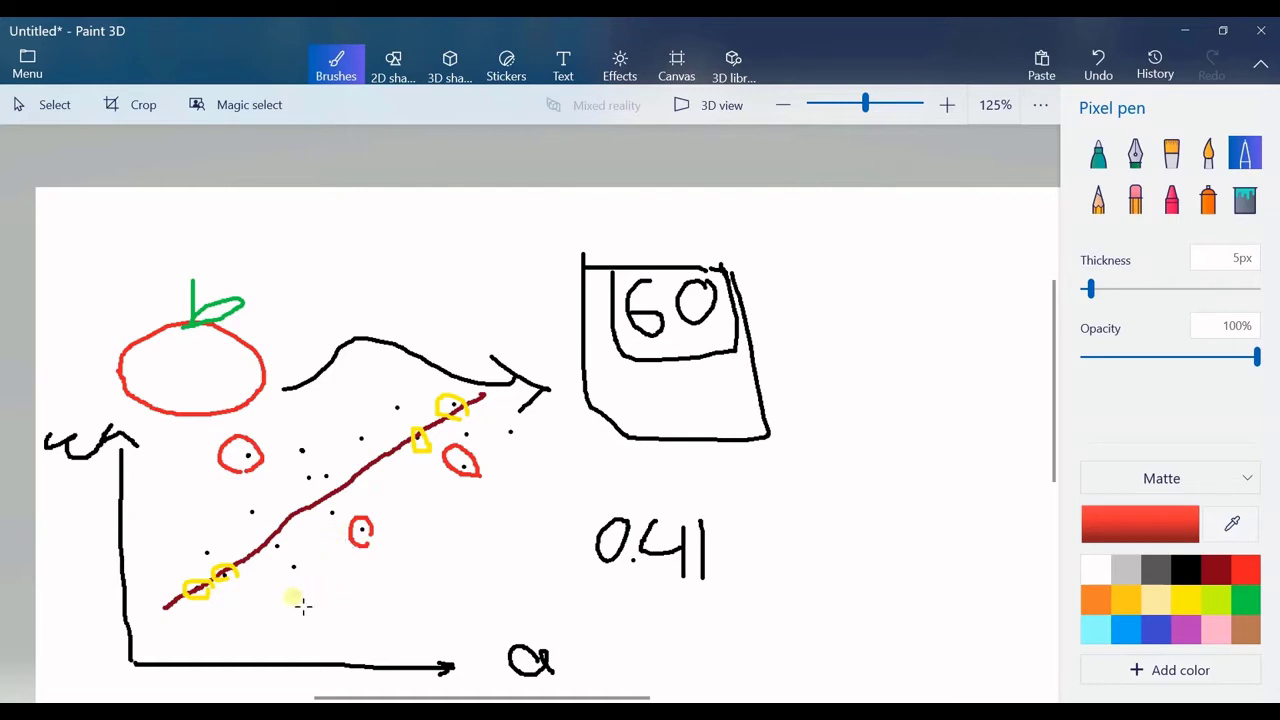
# Step: Draw three alternative fit lines through the scattered dots, one orange, one blue and one dark gray
pyautogui.click(1210, 577)
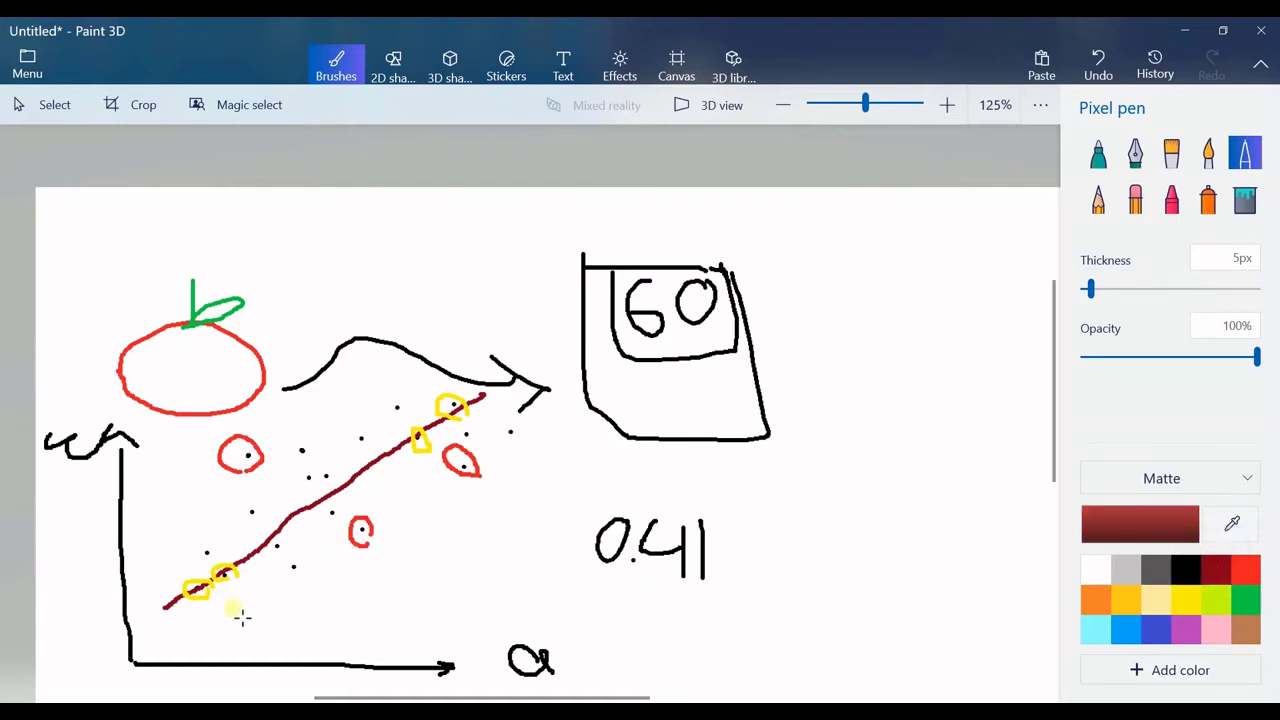
pyautogui.click(1096, 598)
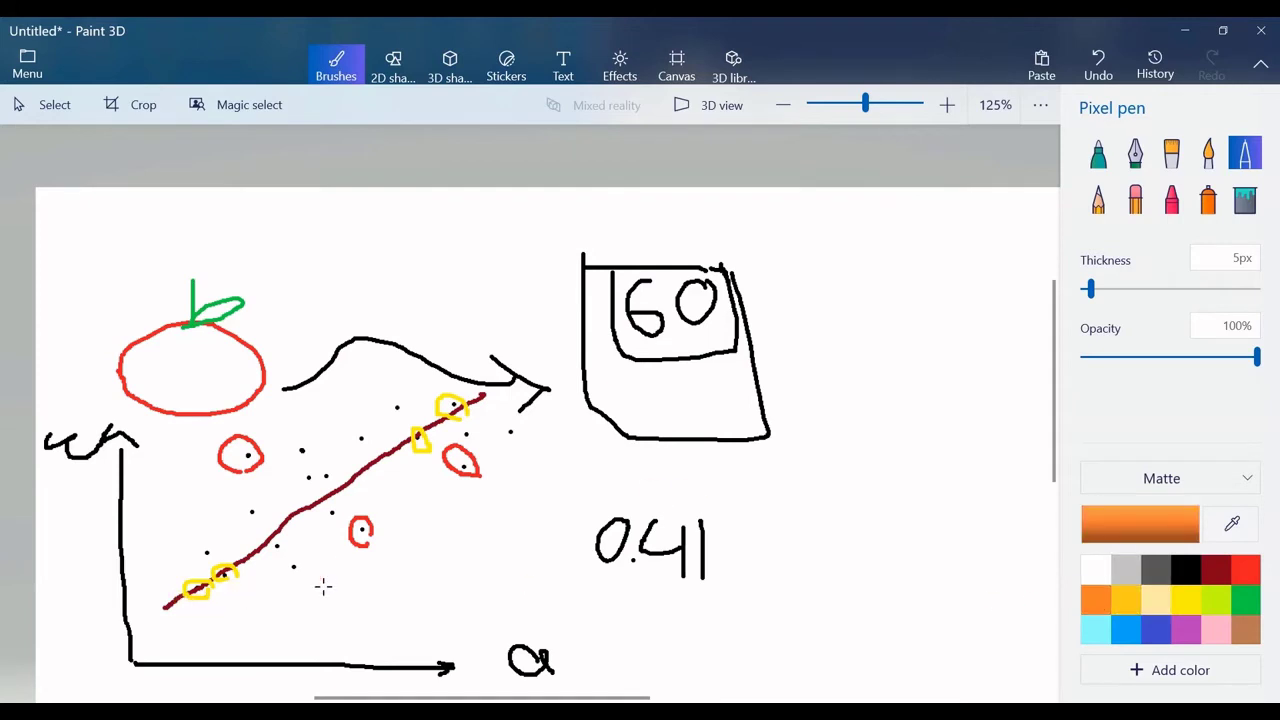
pyautogui.moveTo(164, 558)
pyautogui.mouseDown()
pyautogui.moveTo(245, 550)
pyautogui.moveTo(590, 421)
pyautogui.mouseUp()
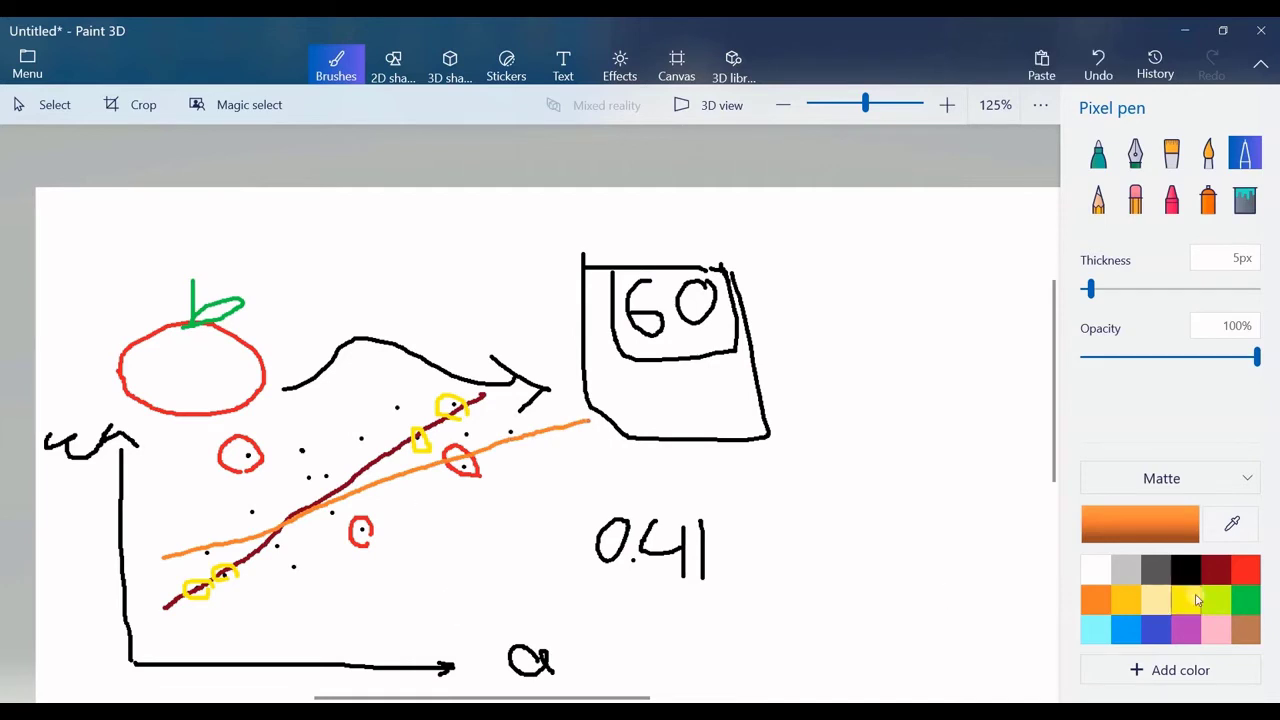
pyautogui.click(1126, 630)
pyautogui.moveTo(273, 607)
pyautogui.mouseDown()
pyautogui.moveTo(312, 545)
pyautogui.moveTo(373, 378)
pyautogui.mouseUp()
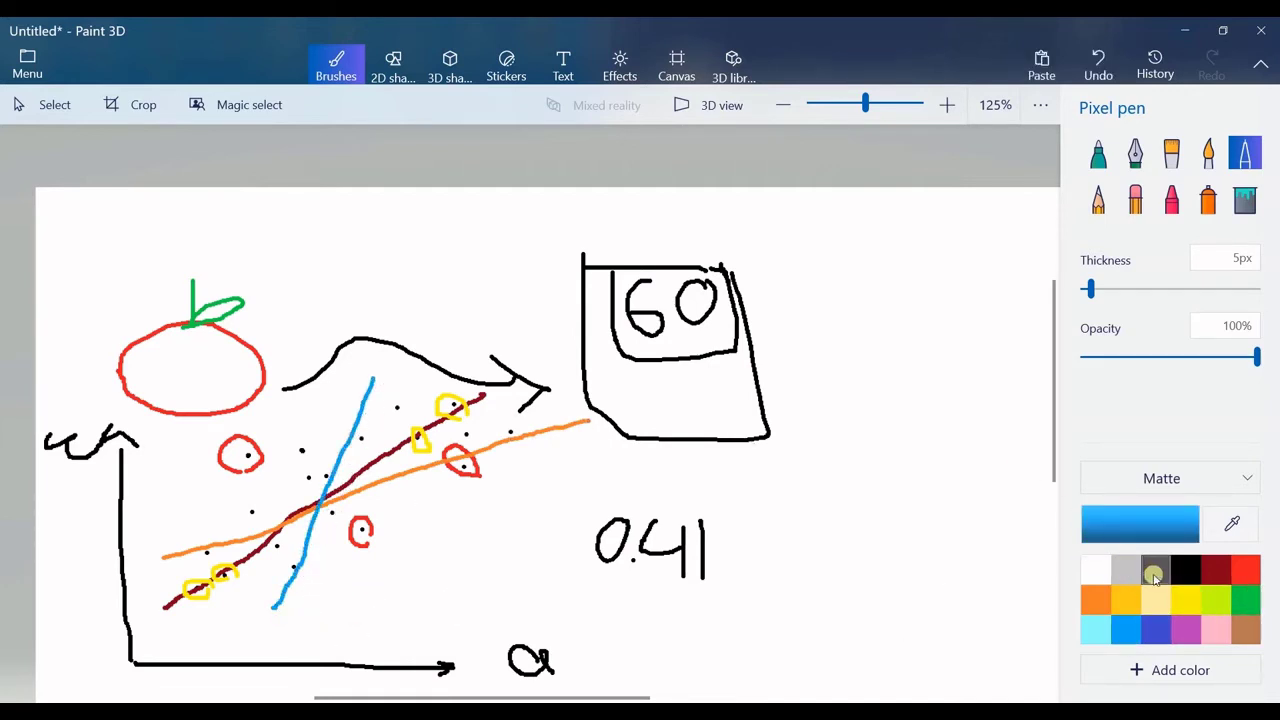
pyautogui.click(1154, 577)
pyautogui.moveTo(186, 532)
pyautogui.mouseDown()
pyautogui.moveTo(297, 497)
pyautogui.moveTo(474, 401)
pyautogui.moveTo(485, 382)
pyautogui.mouseUp()
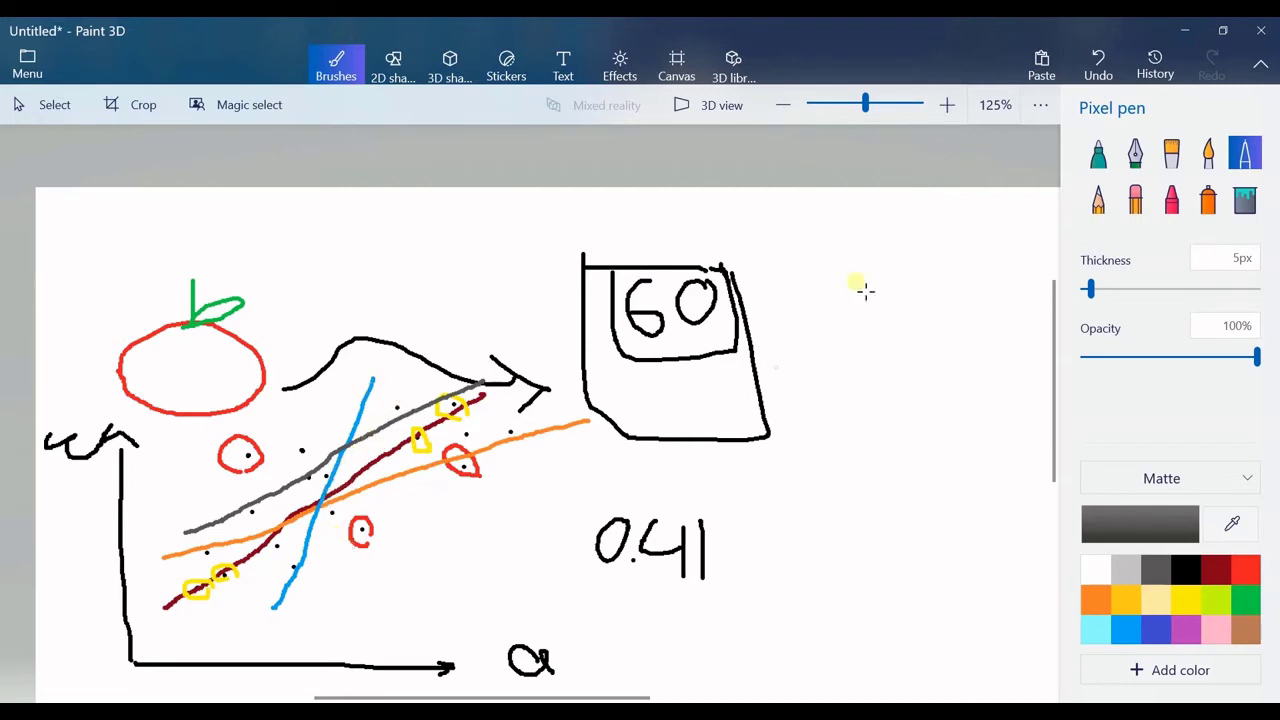
# Step: Switch to the Excel workbook and examine the Height and Weight columns and their paired values
pyautogui.click(1182, 36)
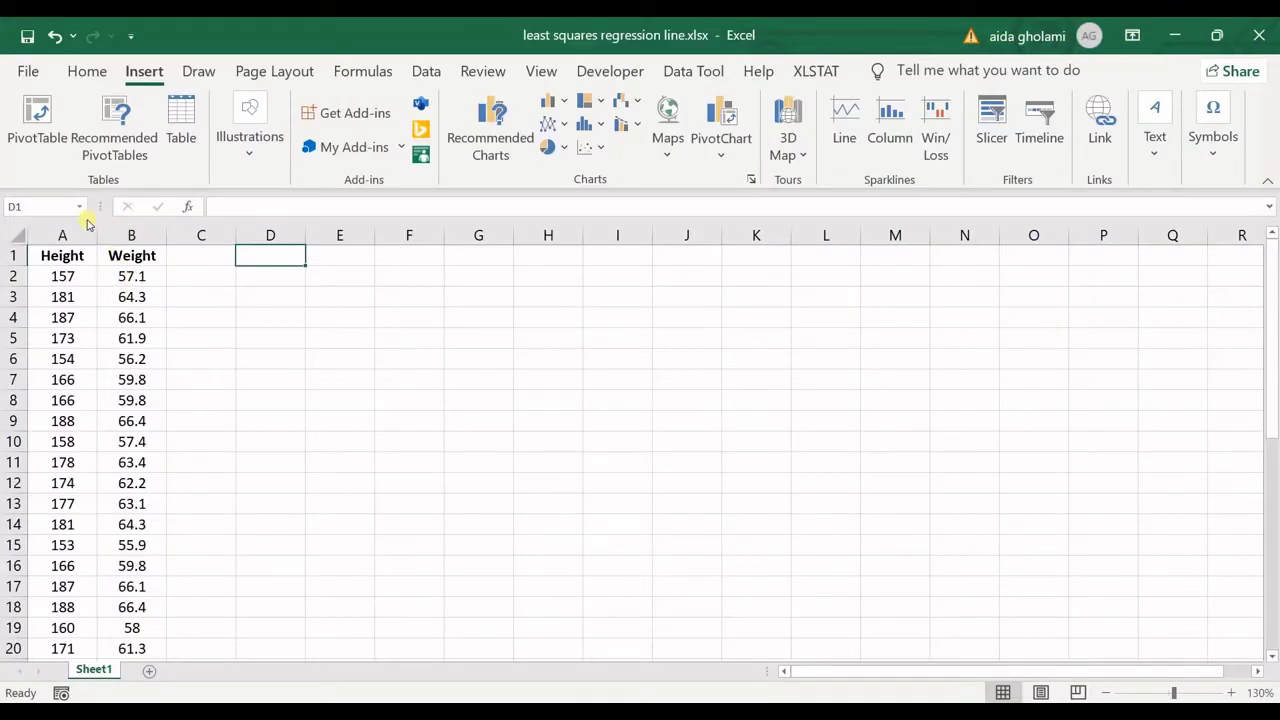
pyautogui.click(62, 235)
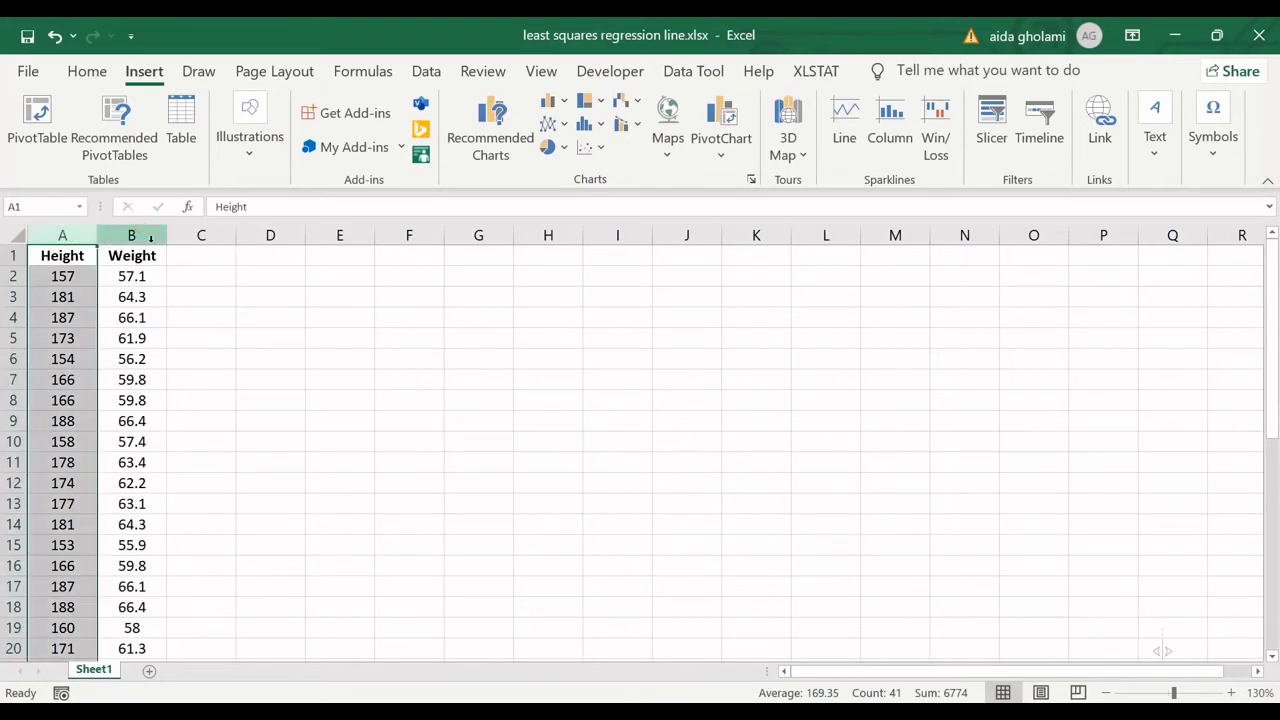
pyautogui.click(143, 234)
pyautogui.click(142, 256)
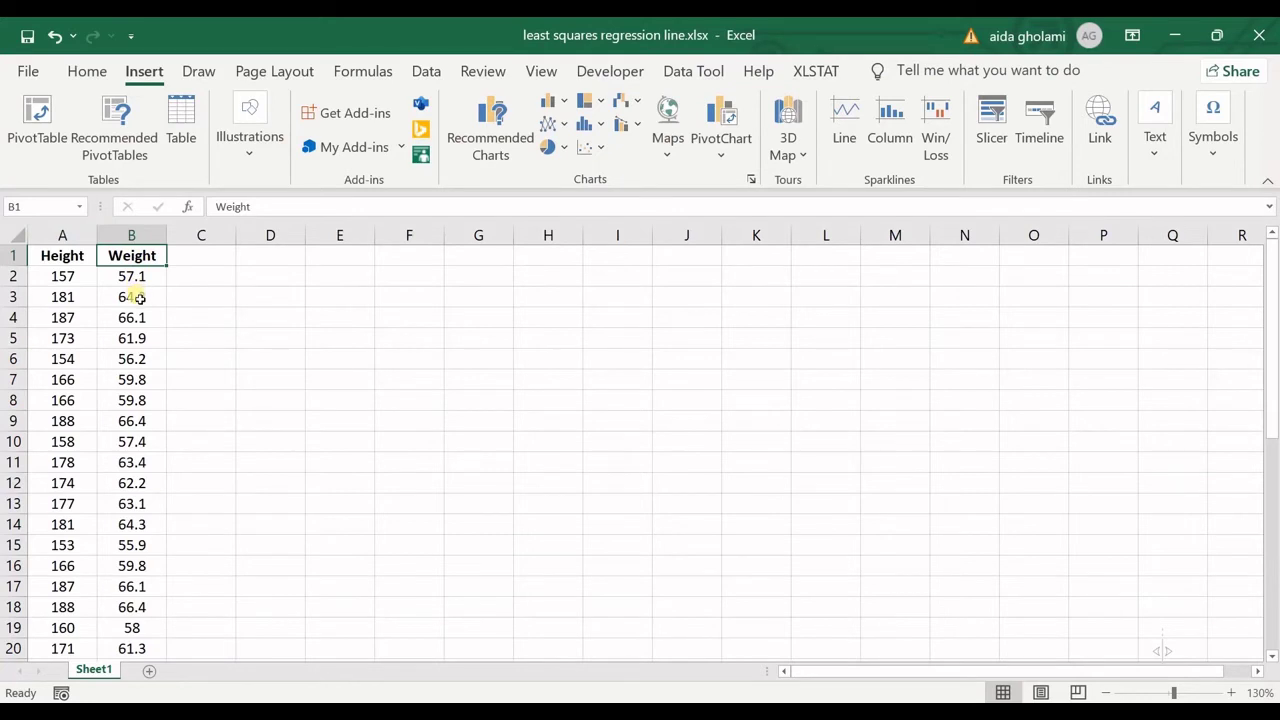
pyautogui.click(139, 298)
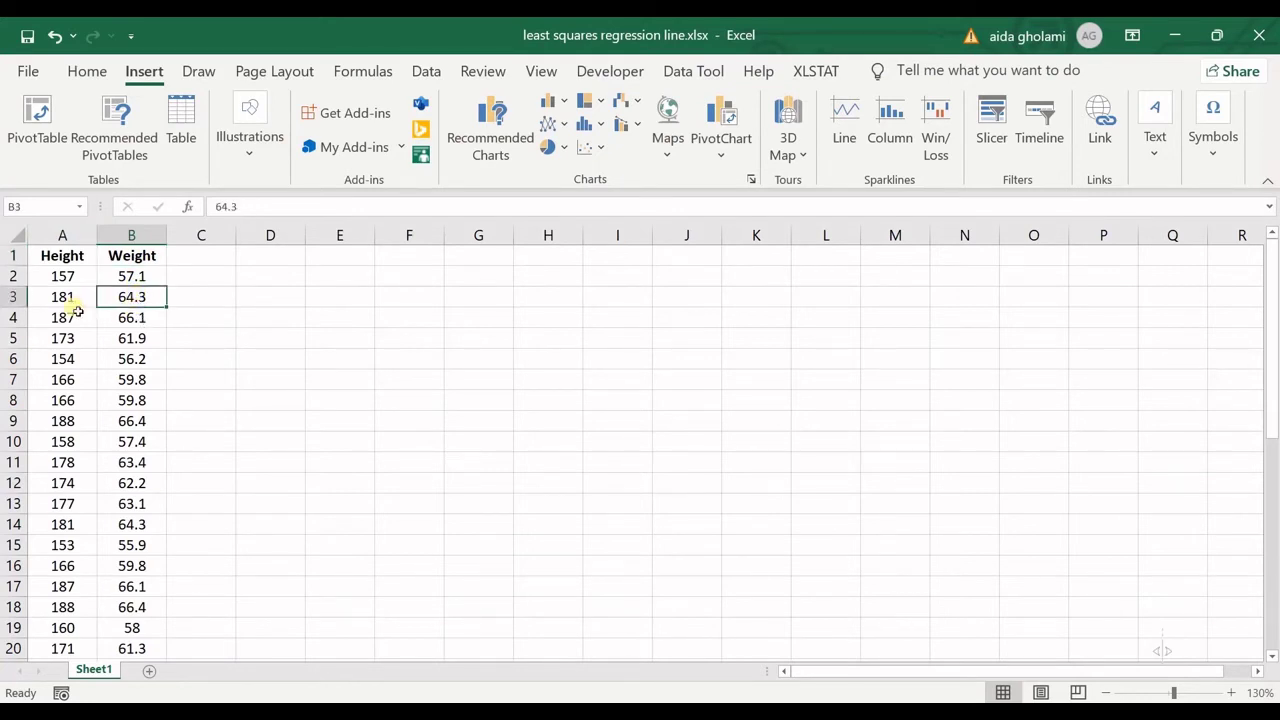
pyautogui.press('Down')
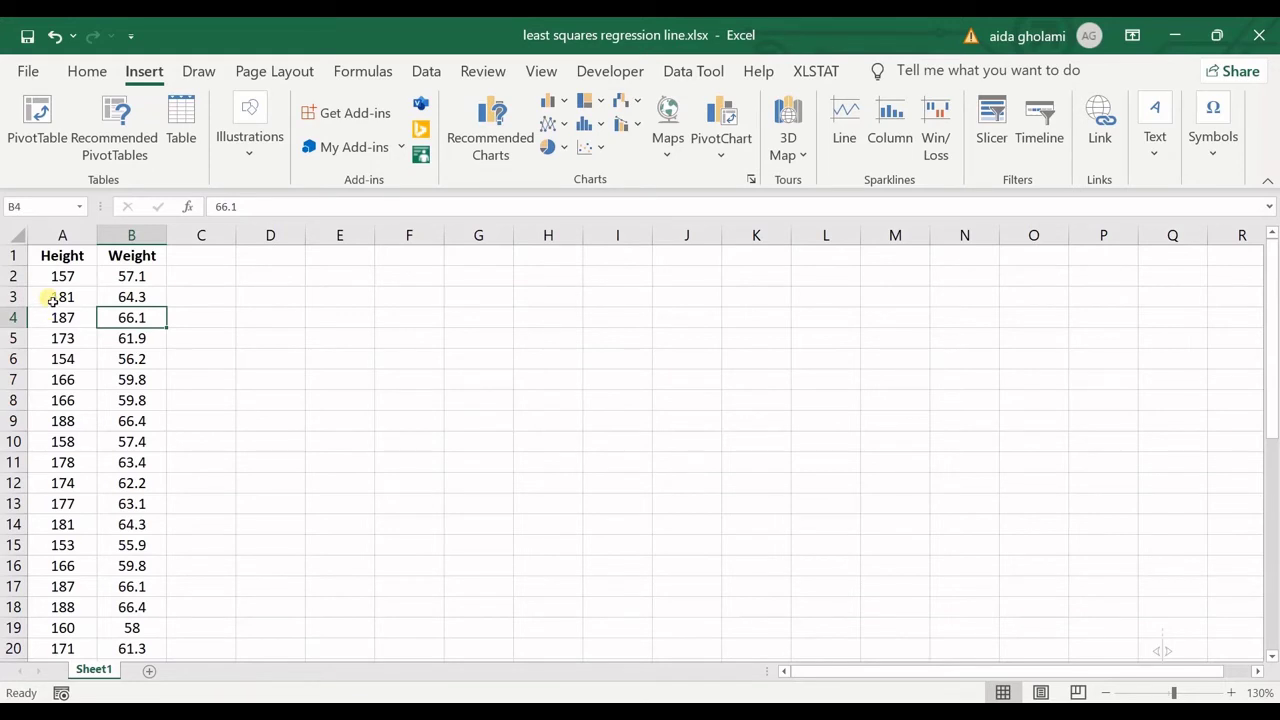
# Step: Insert a markers-only scatter chart of the Height and Weight data
pyautogui.click(138, 281)
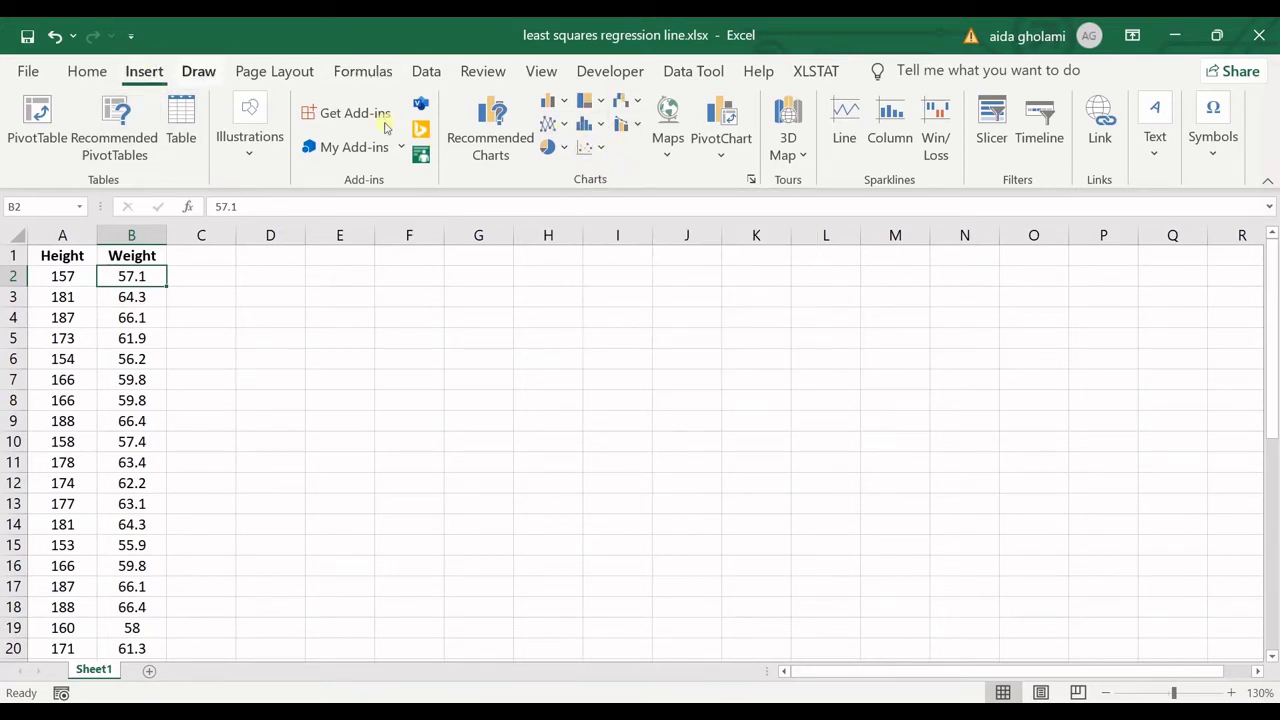
pyautogui.click(585, 147)
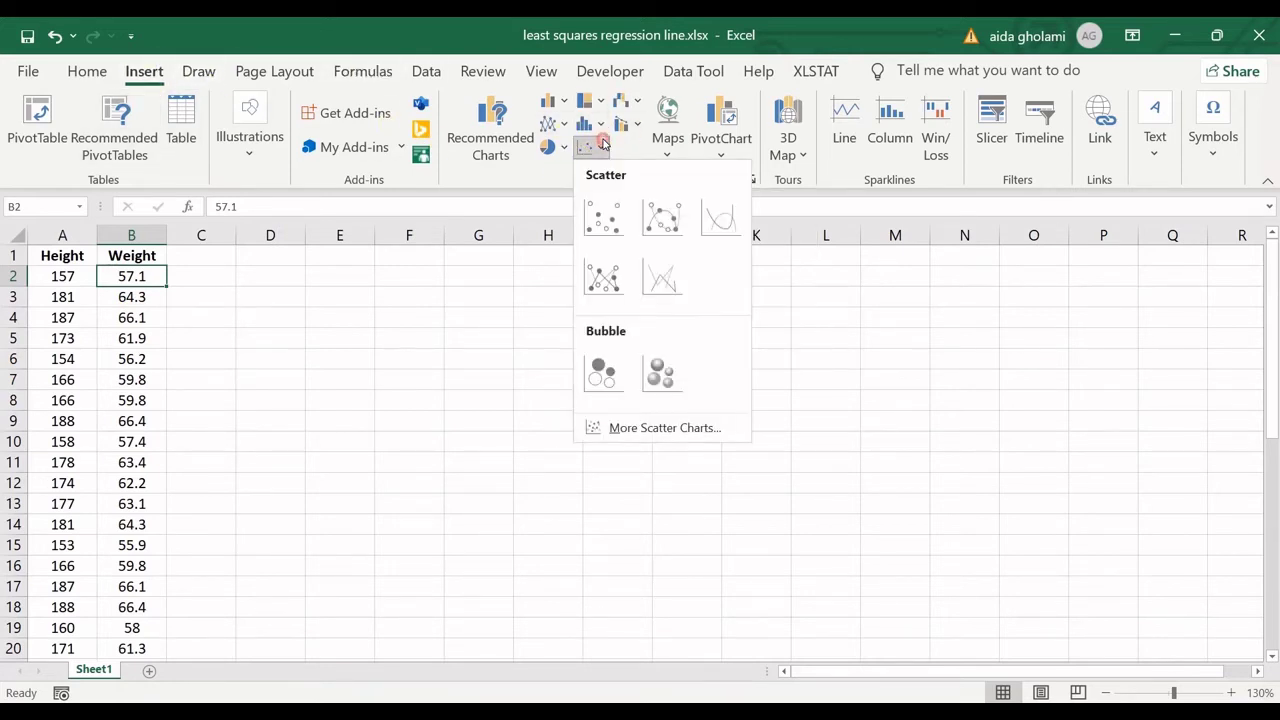
pyautogui.click(601, 217)
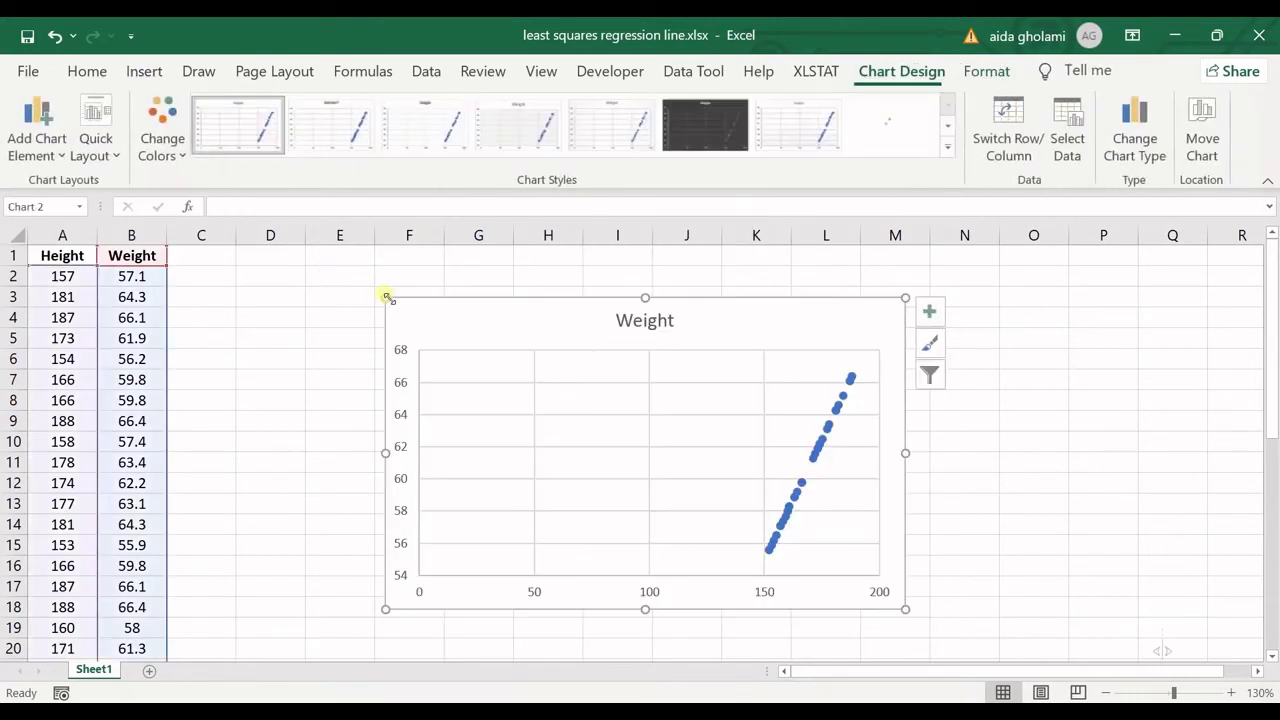
pyautogui.moveTo(386, 297); pyautogui.dragTo(268, 267)
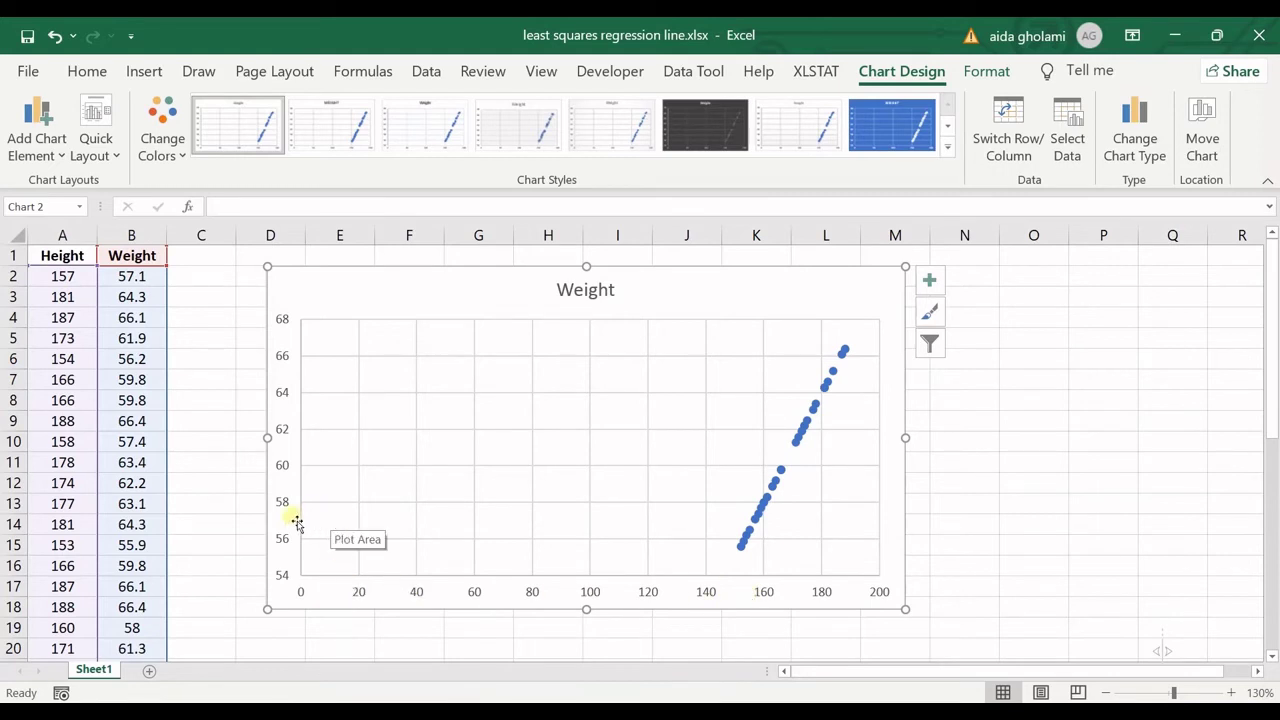
pyautogui.hotkey('ctrl', 'z')
pyautogui.rightClick(724, 434)
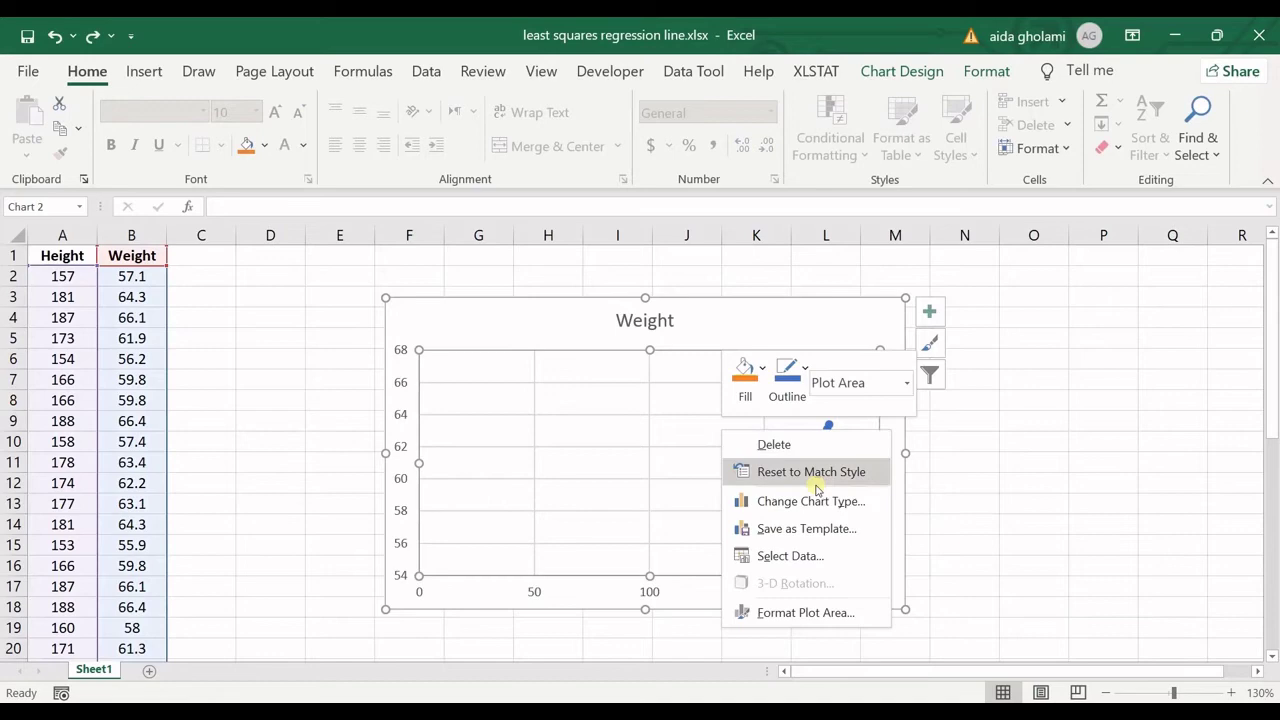
pyautogui.click(790, 555)
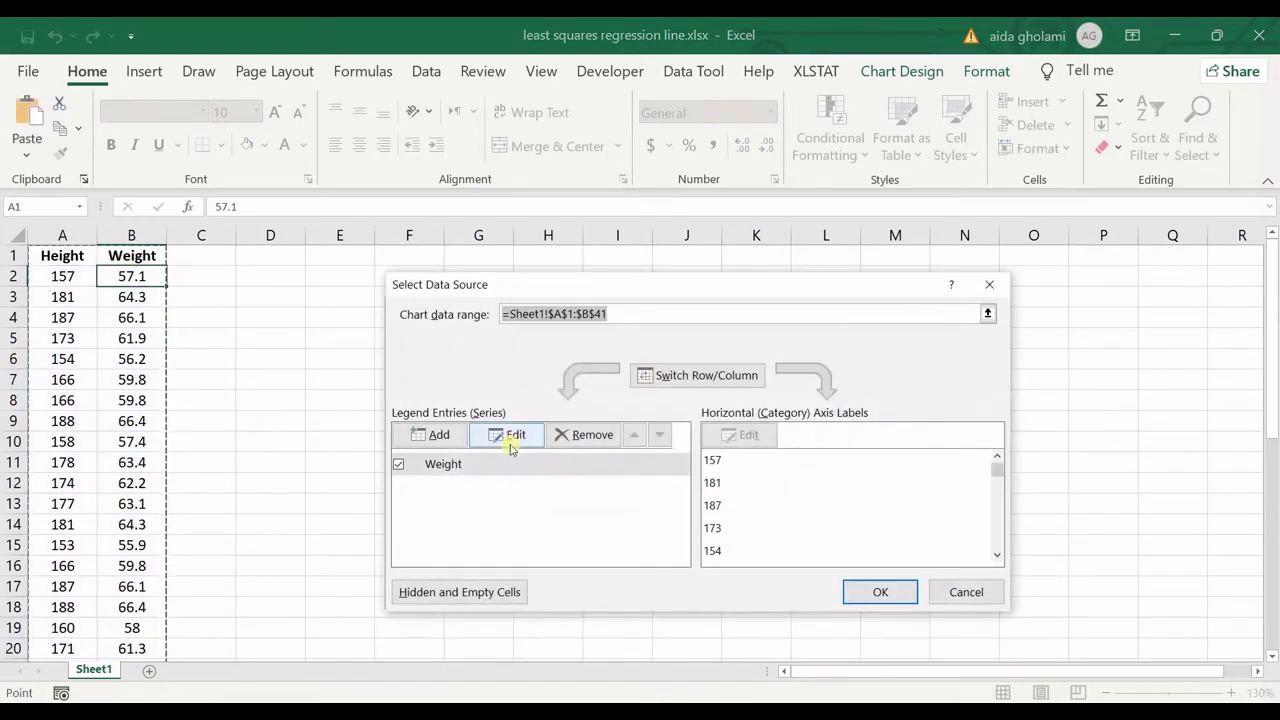
pyautogui.click(632, 315)
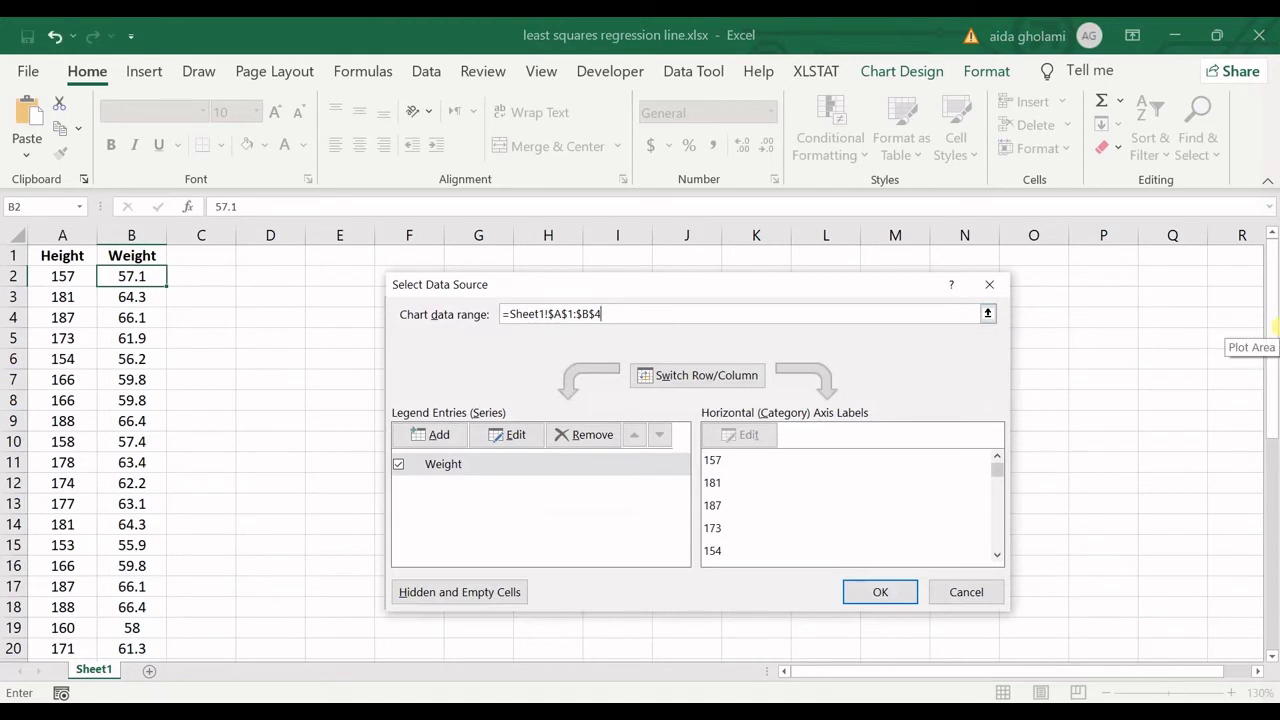
pyautogui.hotkey('ctrl', 'z')
pyautogui.click(989, 285)
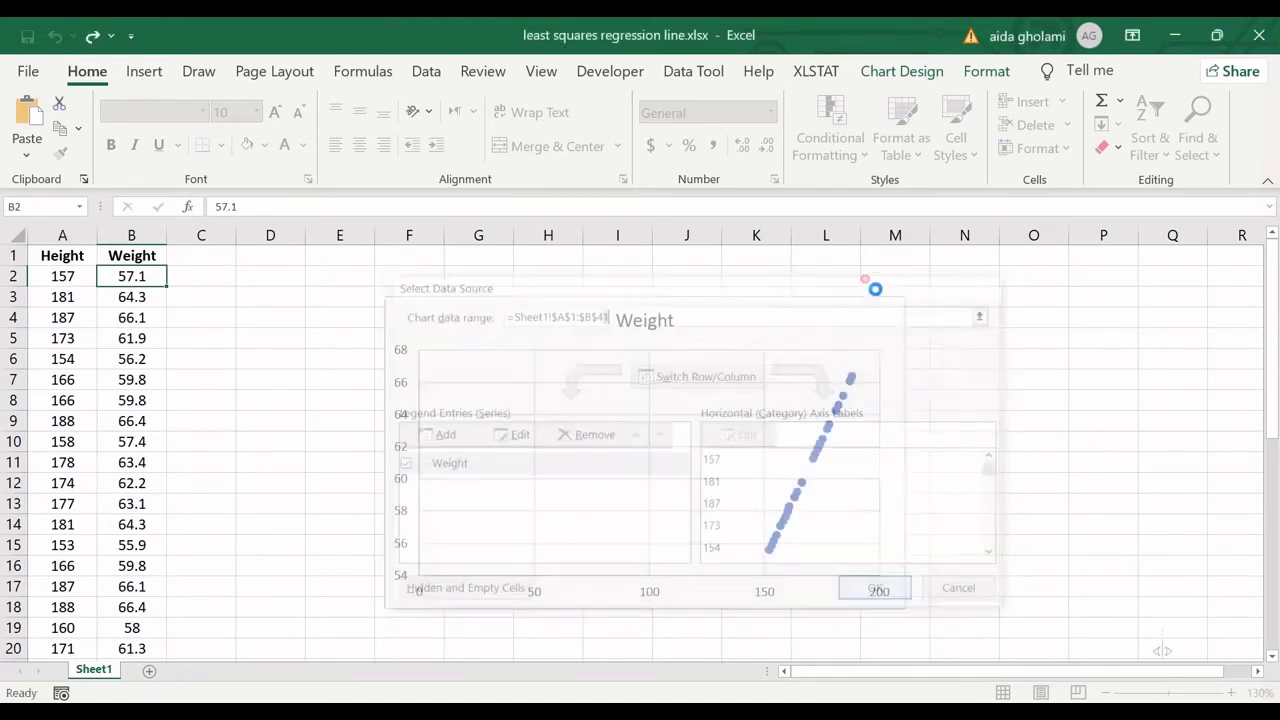
# Step: Change the chart title to "Height and weight regression"
pyautogui.click(640, 322)
pyautogui.doubleClick(655, 322)
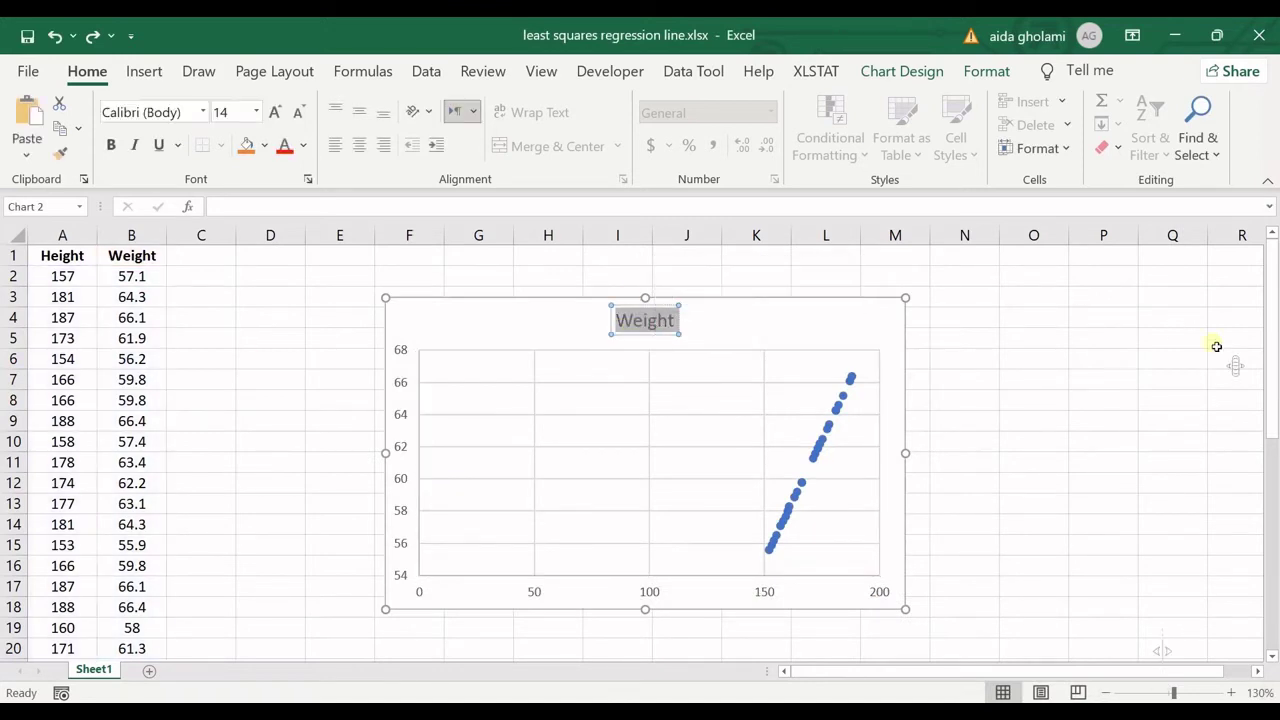
pyautogui.write('Height and we')
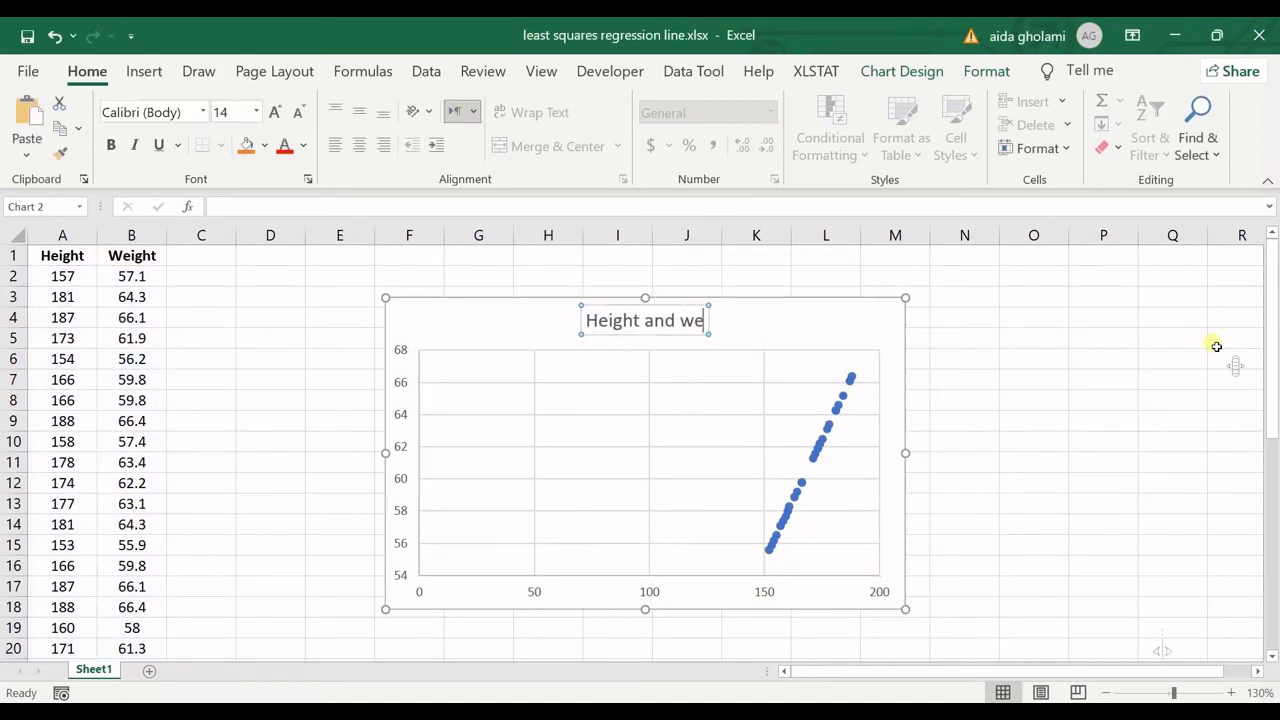
pyautogui.write('ight reg')
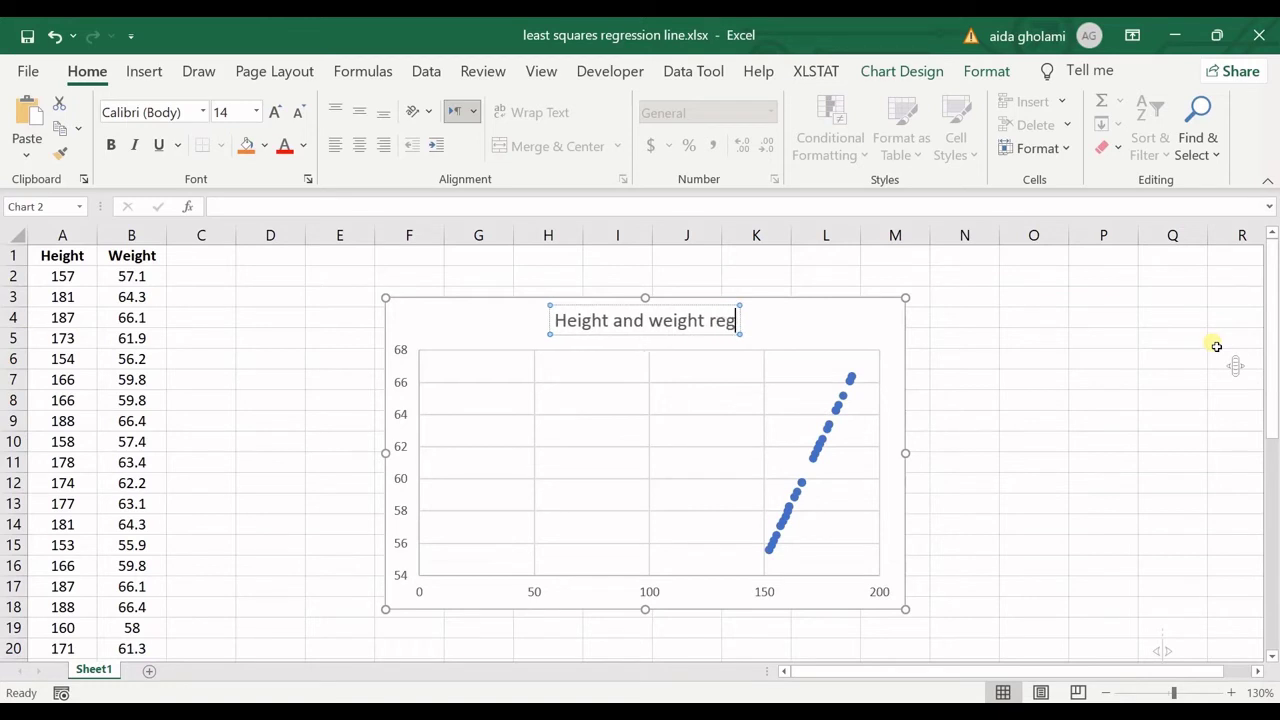
pyautogui.write('ressiopn')
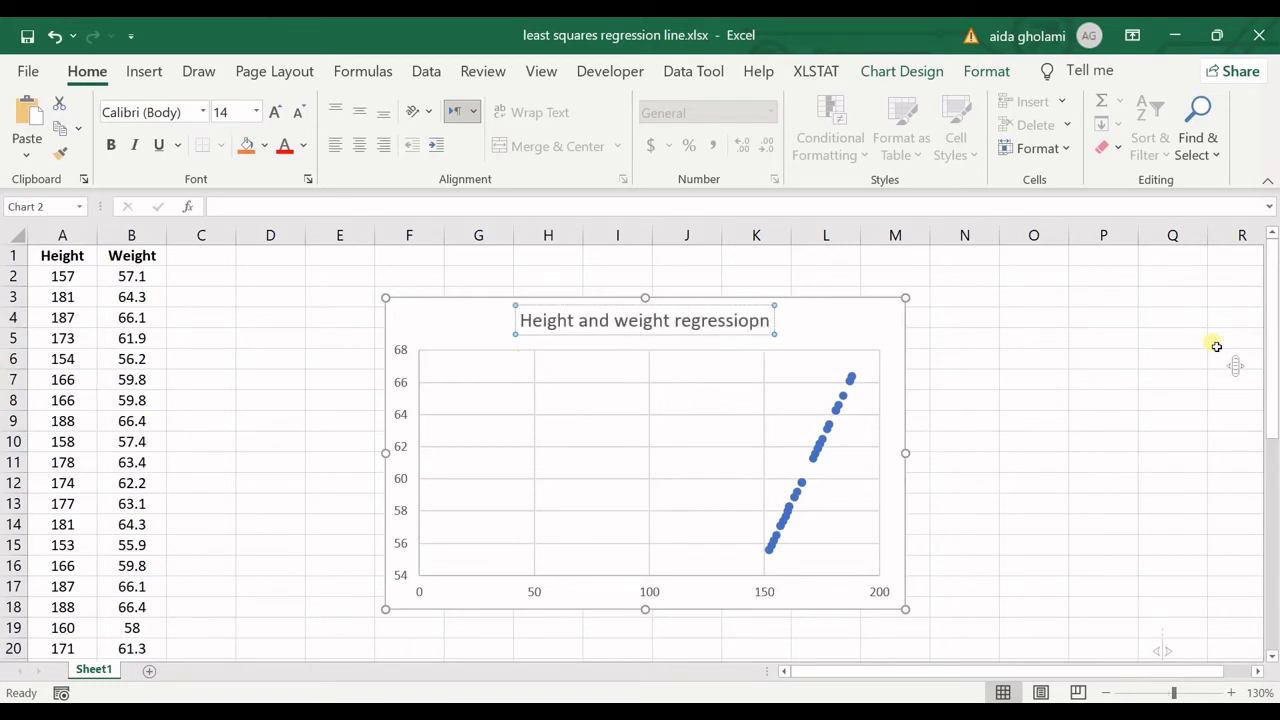
pyautogui.press('BackSpace')
pyautogui.press('BackSpace')
pyautogui.write('n')
pyautogui.press('BackSpace')
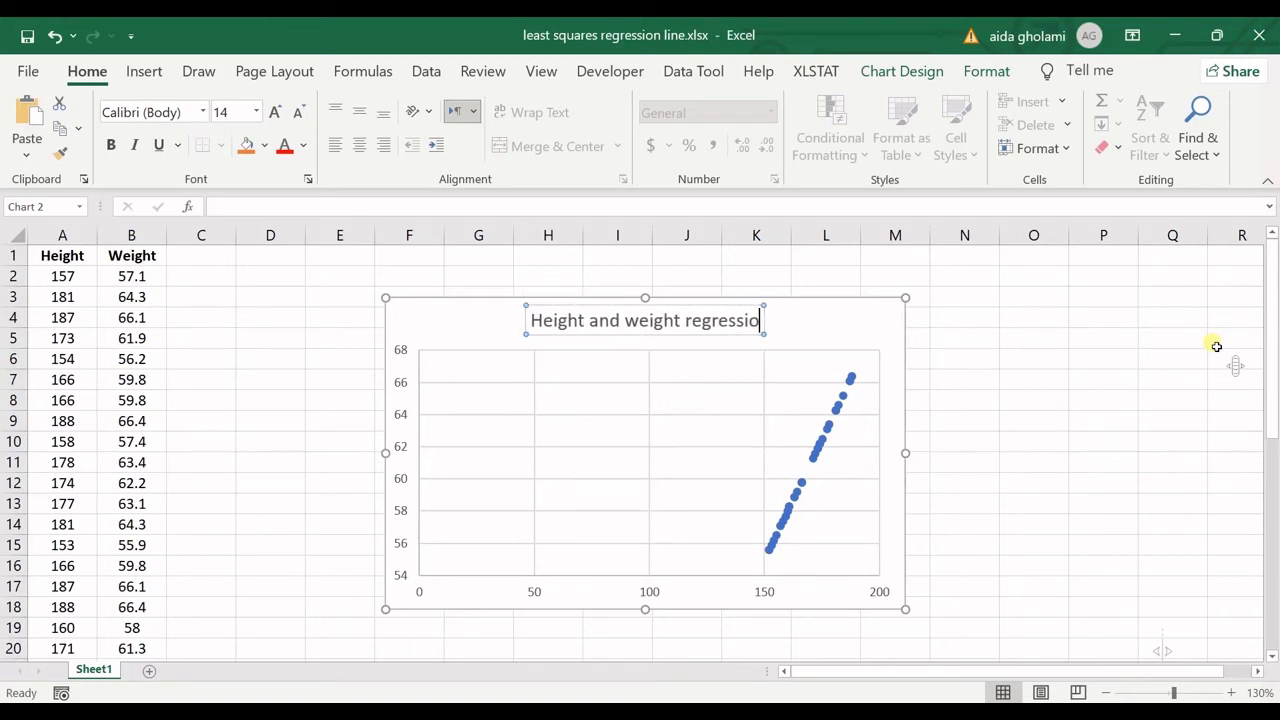
pyautogui.press('BackSpace')
pyautogui.press('BackSpace')
pyautogui.press('BackSpace')
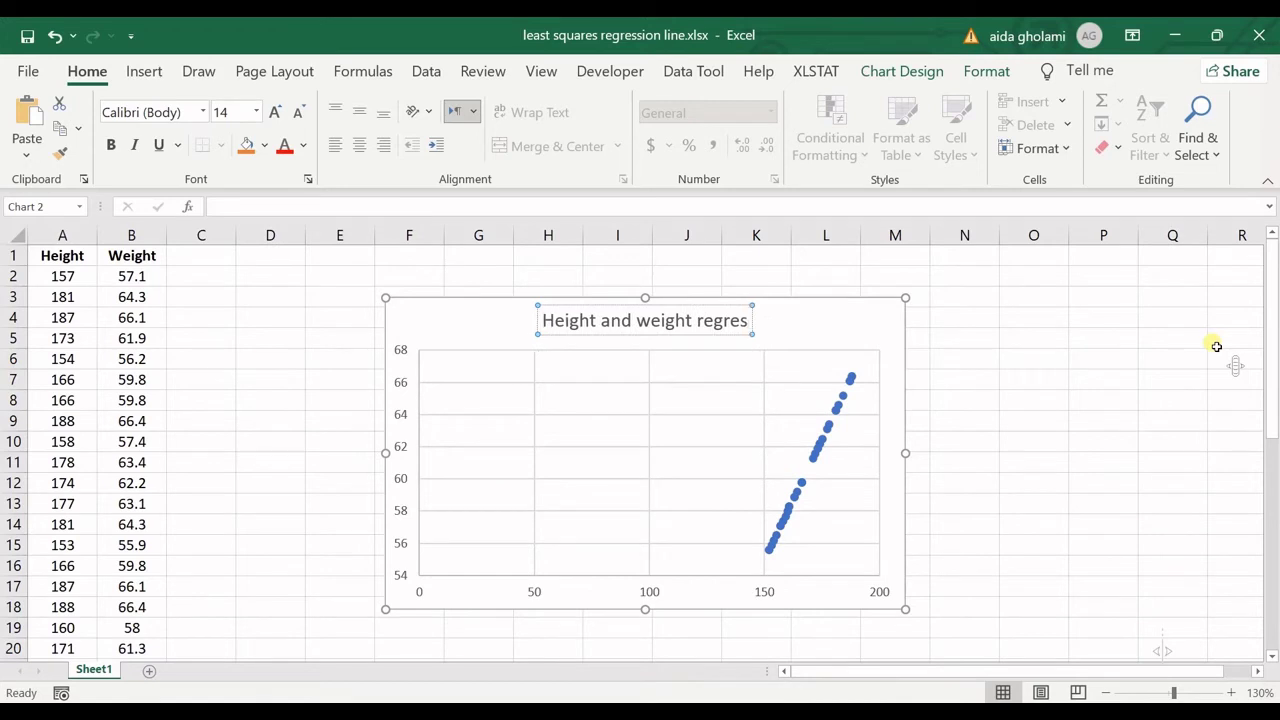
pyautogui.write('sion')
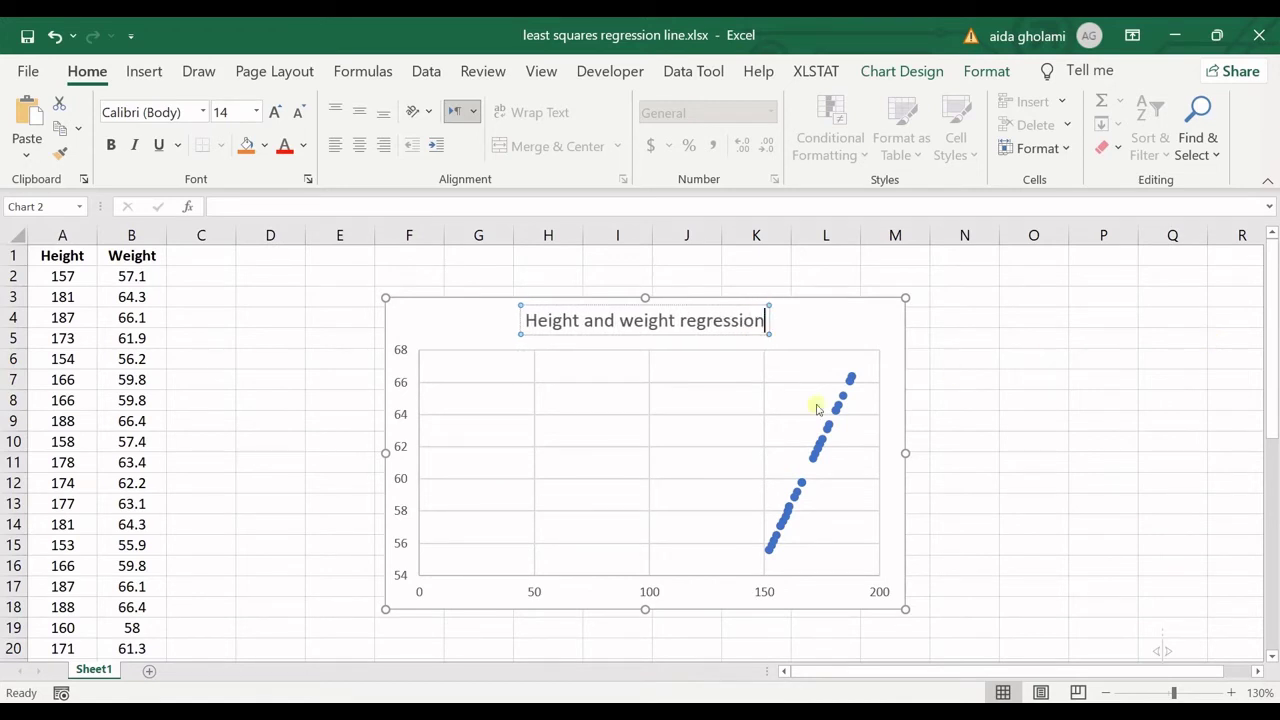
pyautogui.click(700, 481)
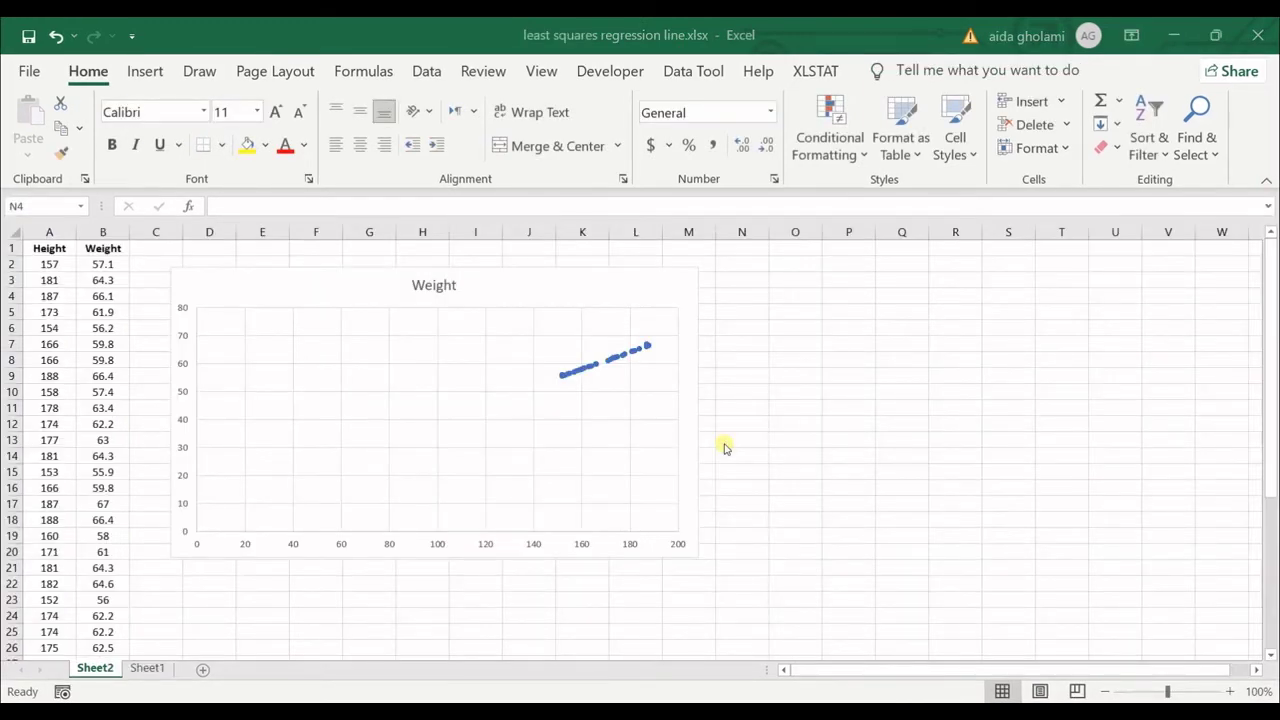
# Step: Move the Weight scatter chart on Sheet2 away from the data columns, so that it starts at about column I
pyautogui.click(693, 303)
pyautogui.moveTo(631, 289); pyautogui.dragTo(941, 293)
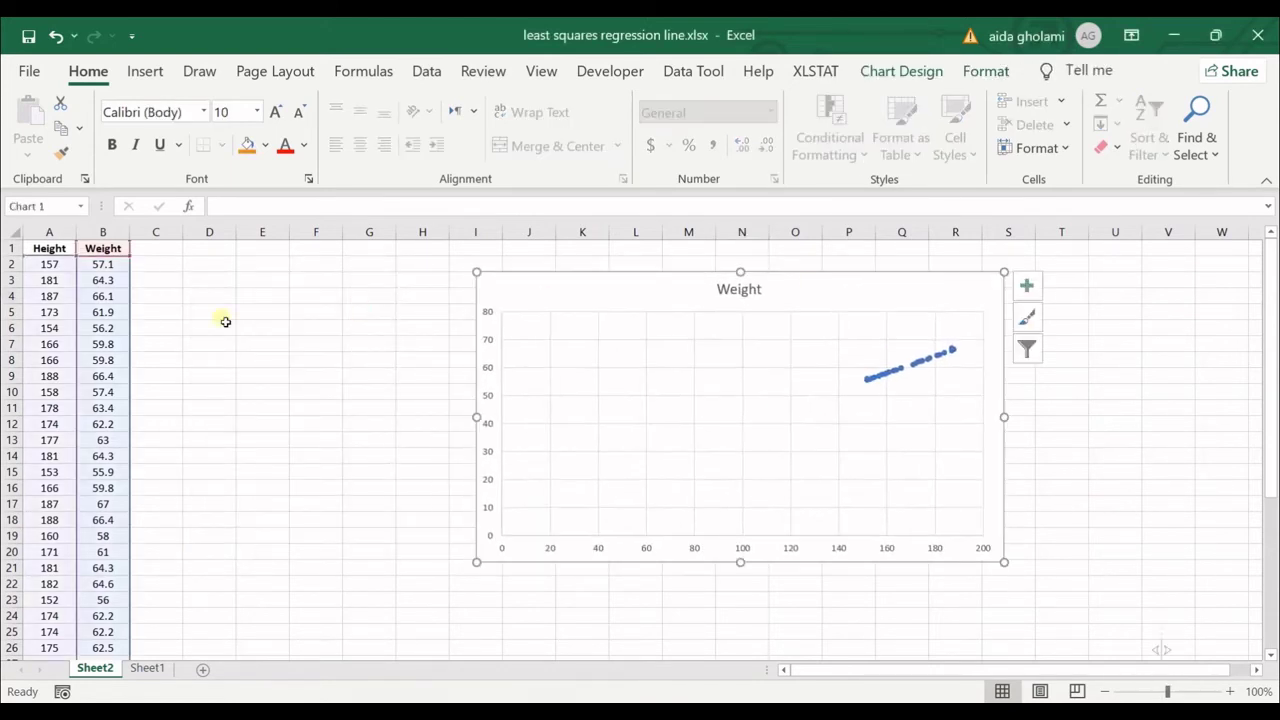
pyautogui.click(89, 266)
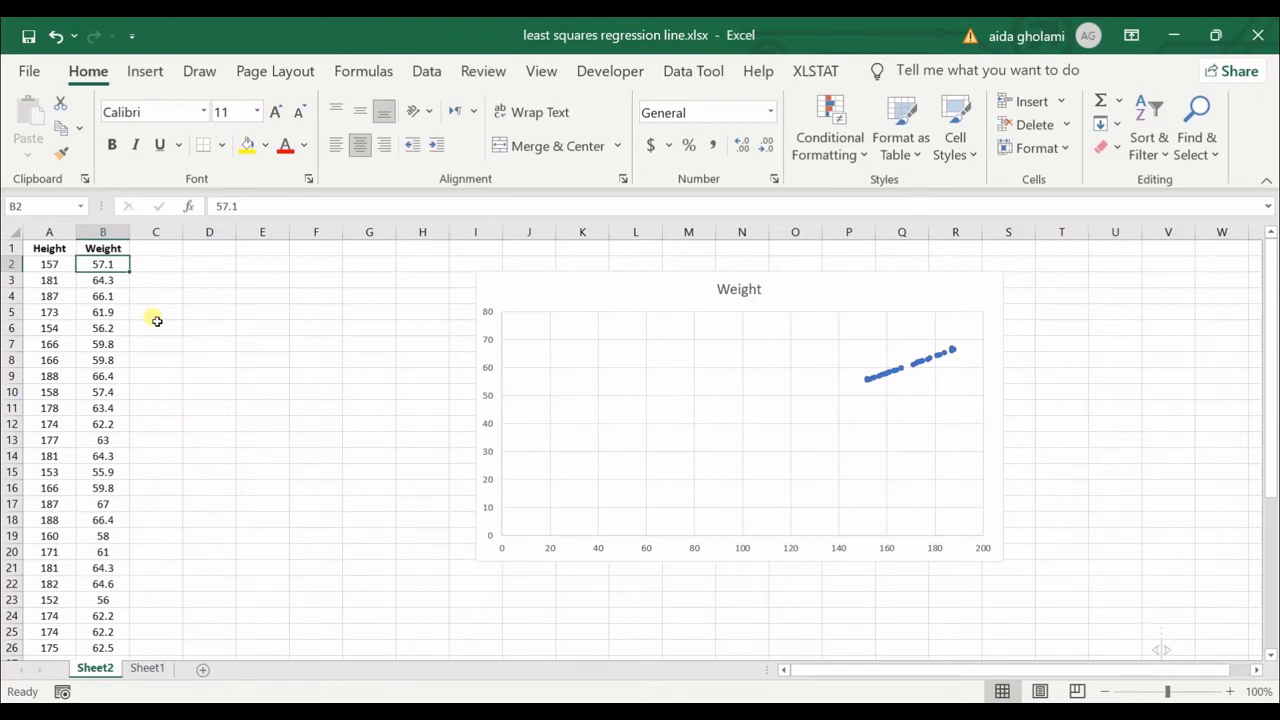
pyautogui.click(158, 265)
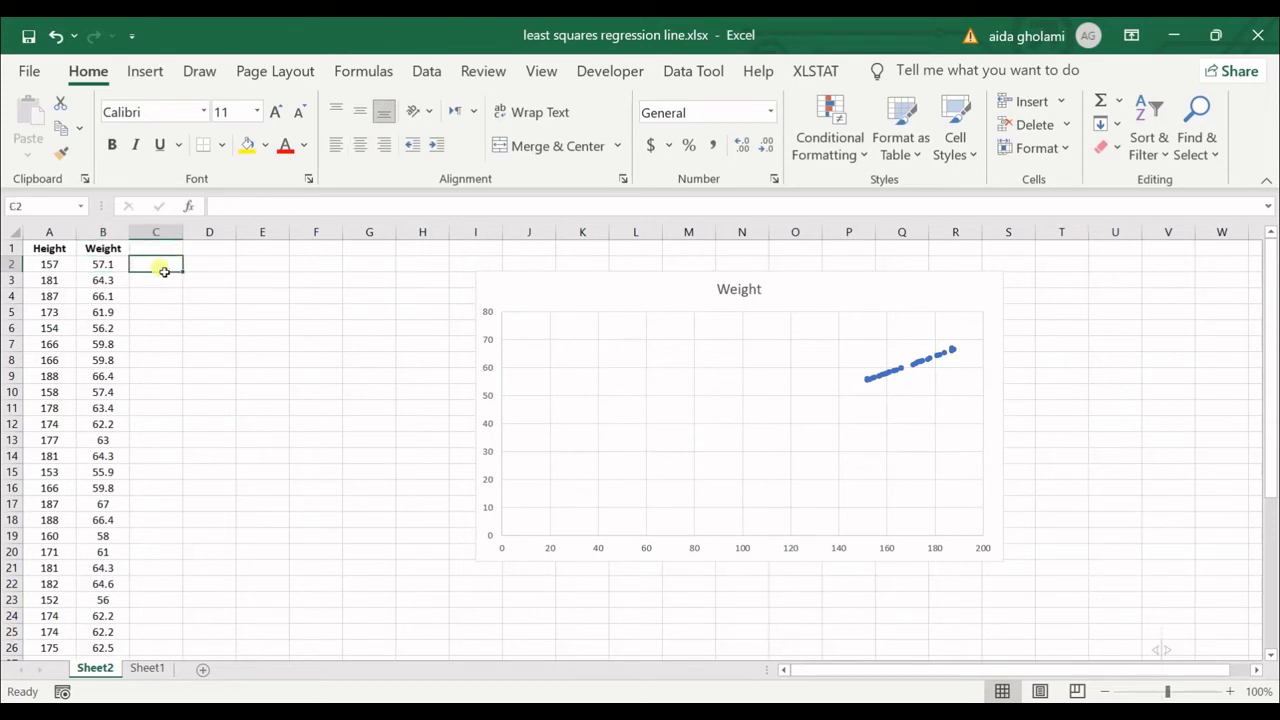
pyautogui.write('=')
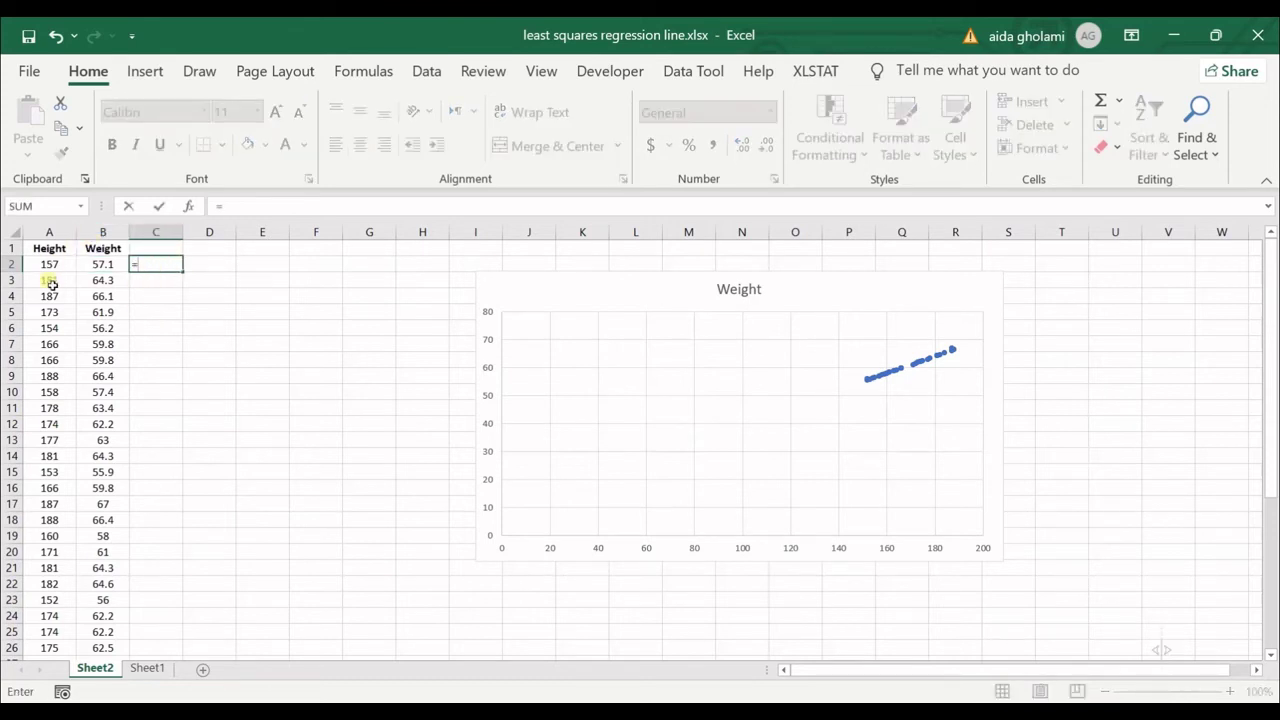
pyautogui.click(47, 266)
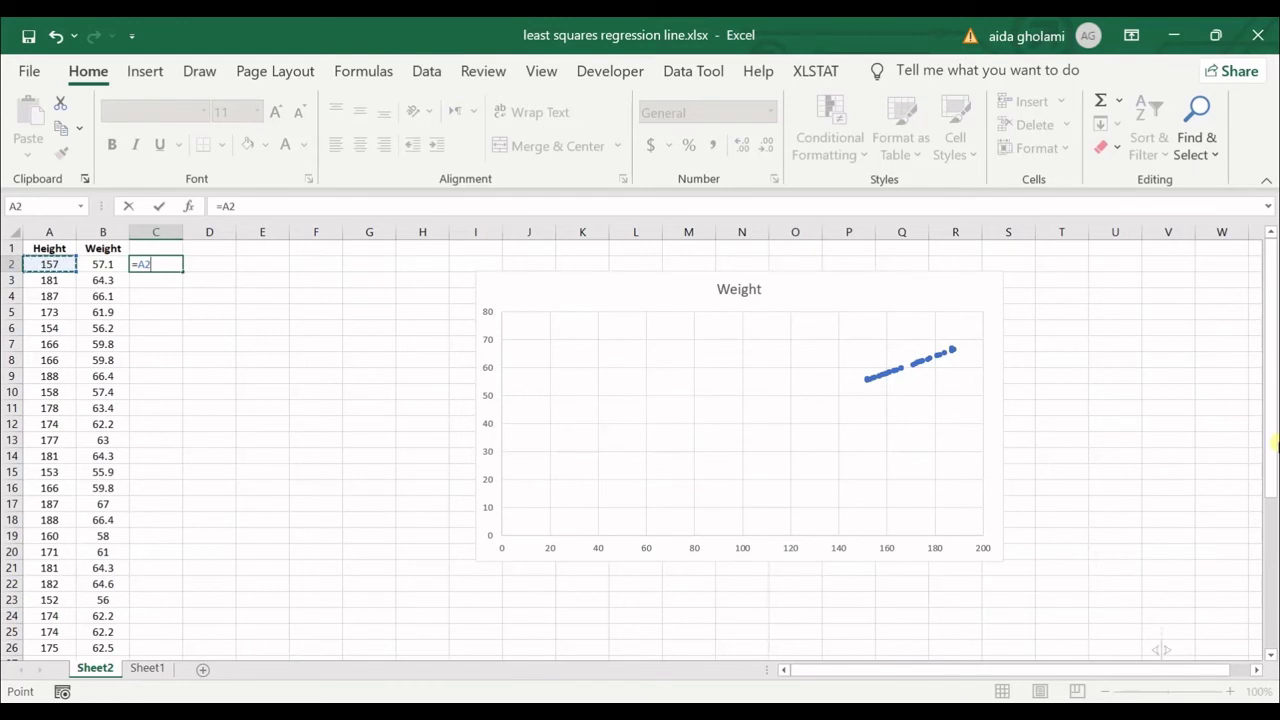
pyautogui.write('*')
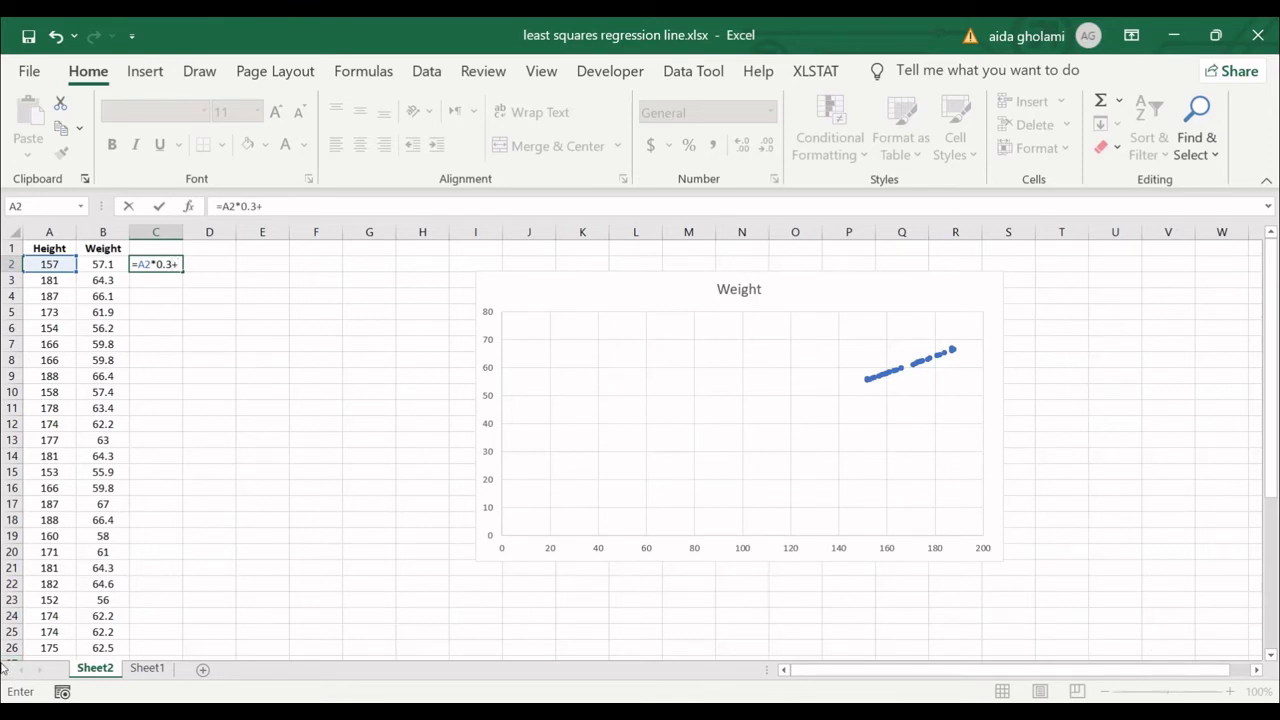
pyautogui.press('Escape')
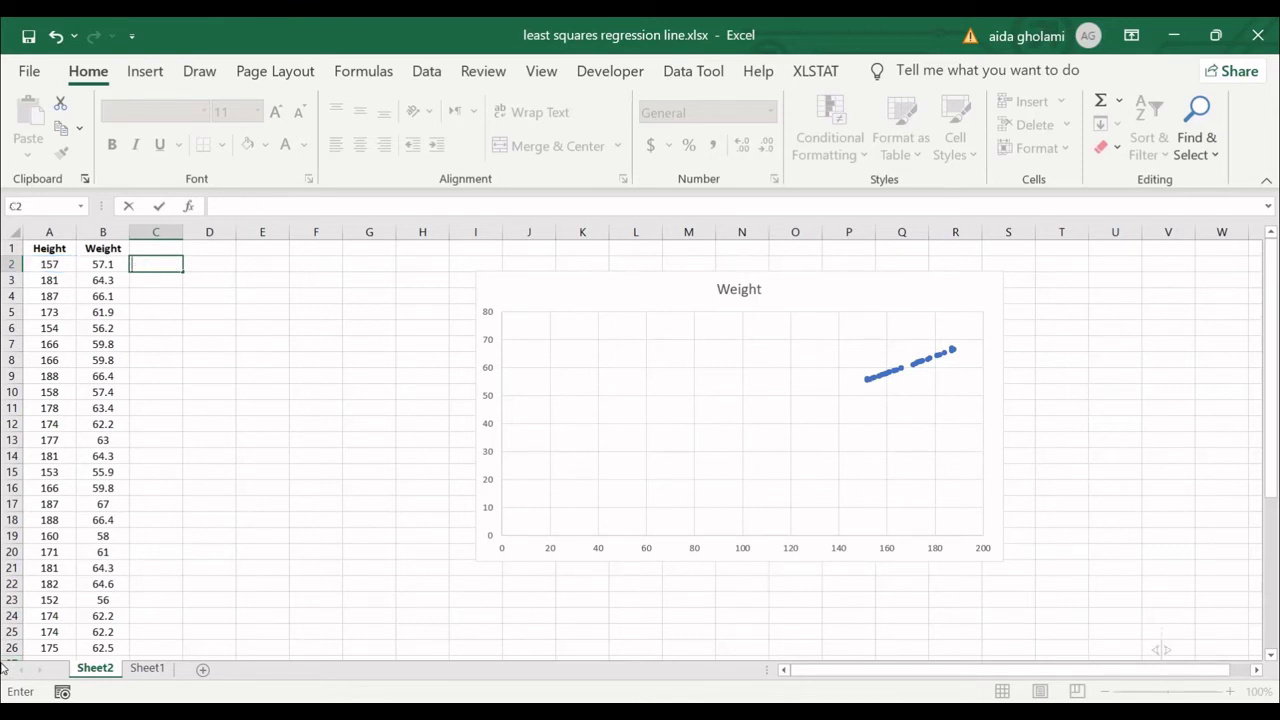
pyautogui.press('Down')
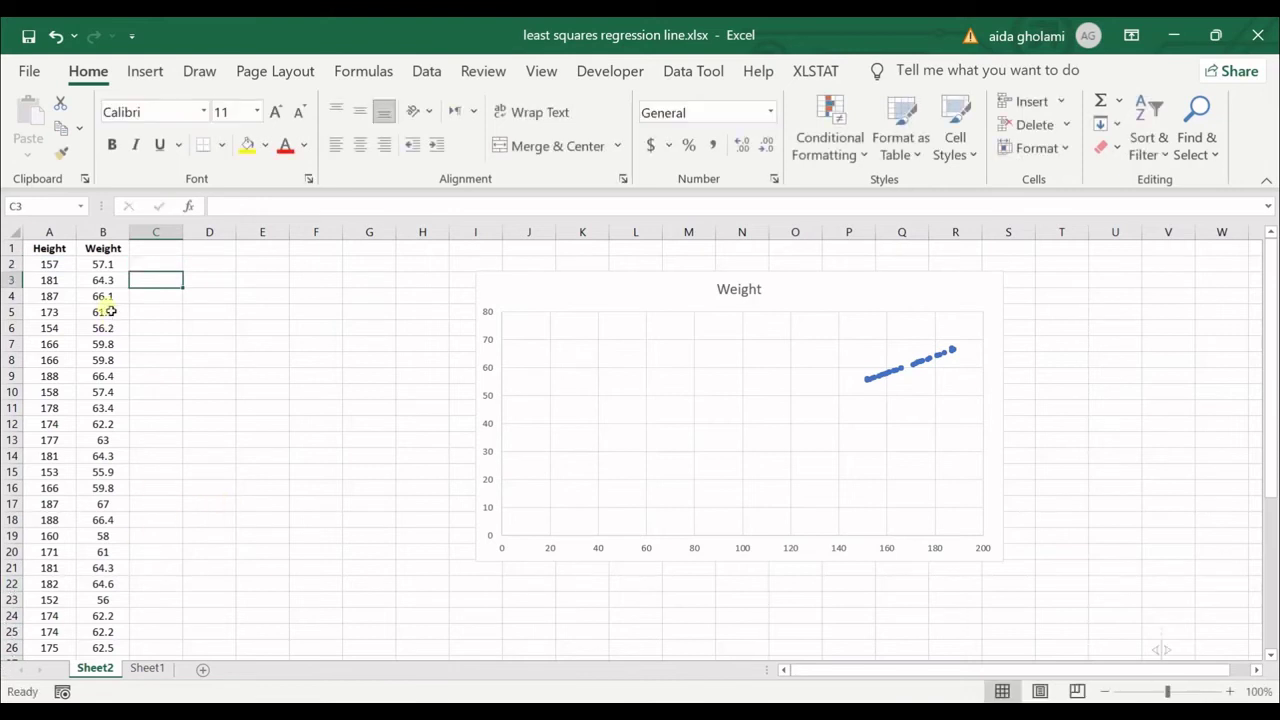
pyautogui.click(177, 264)
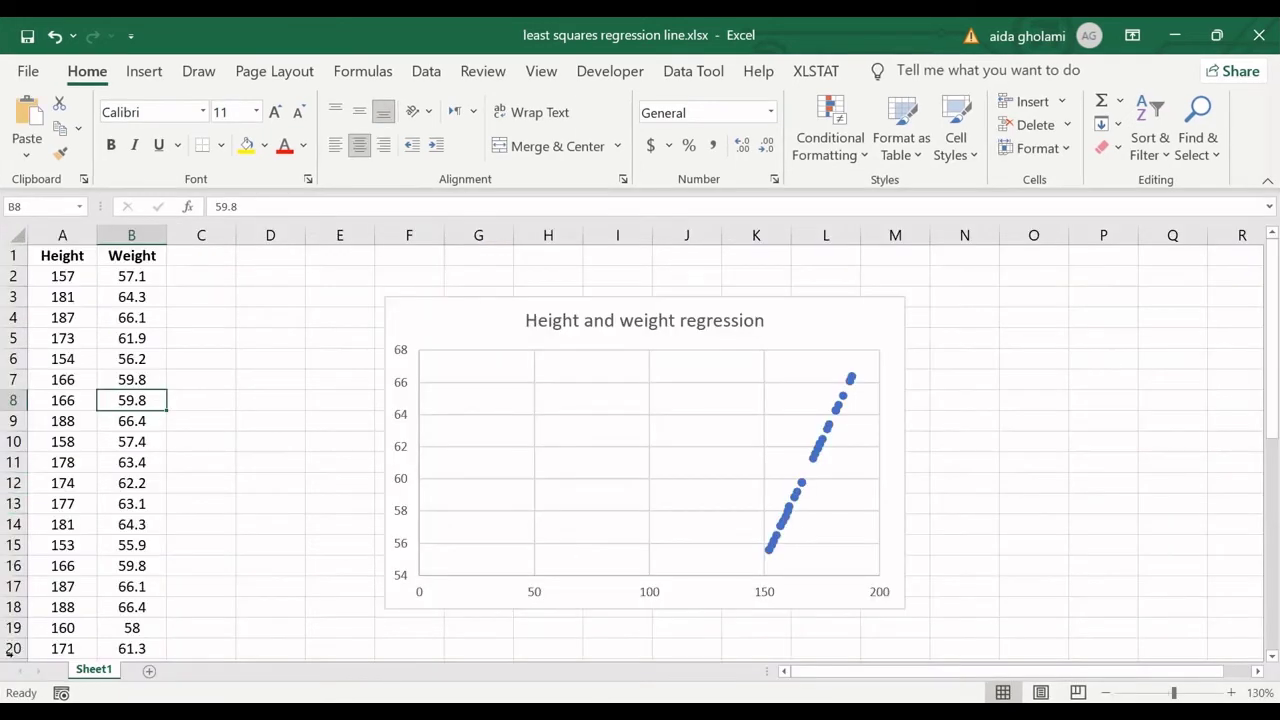
# Step: Create outliers in Sheet1's Weight column by setting B8 to 50 and both B17 and B13 to 67
pyautogui.write('50')
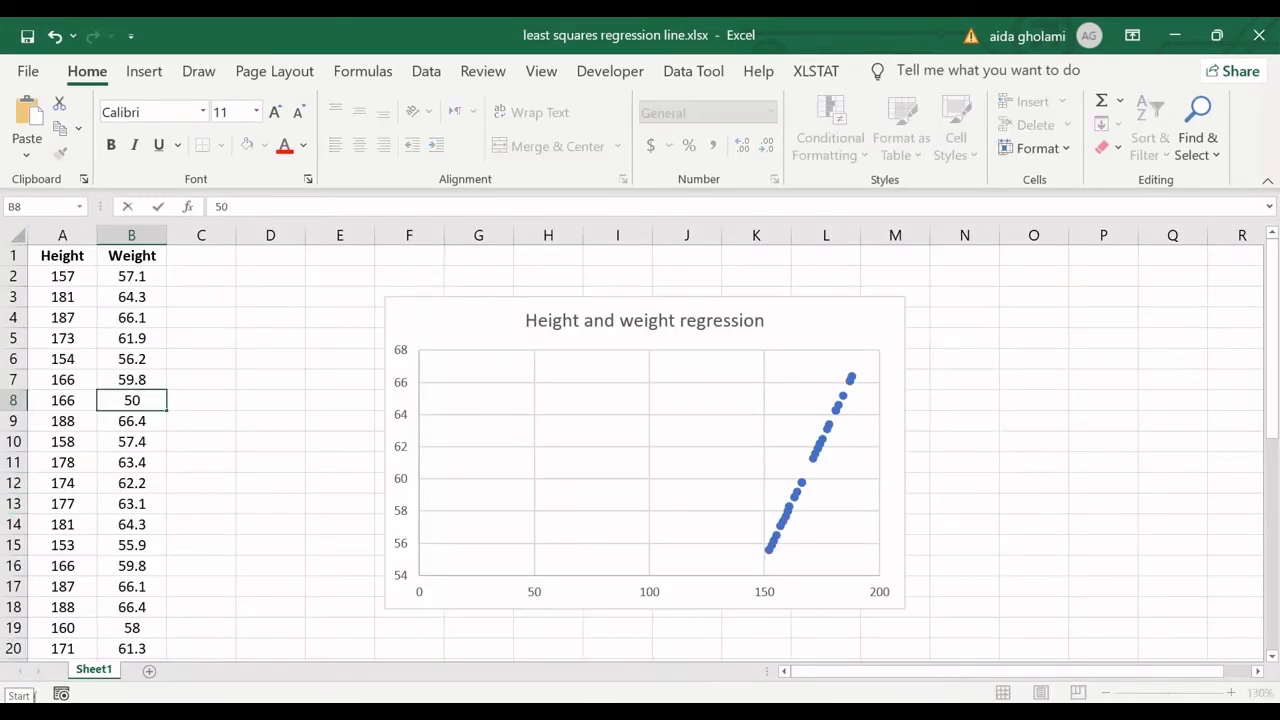
pyautogui.press('Return')
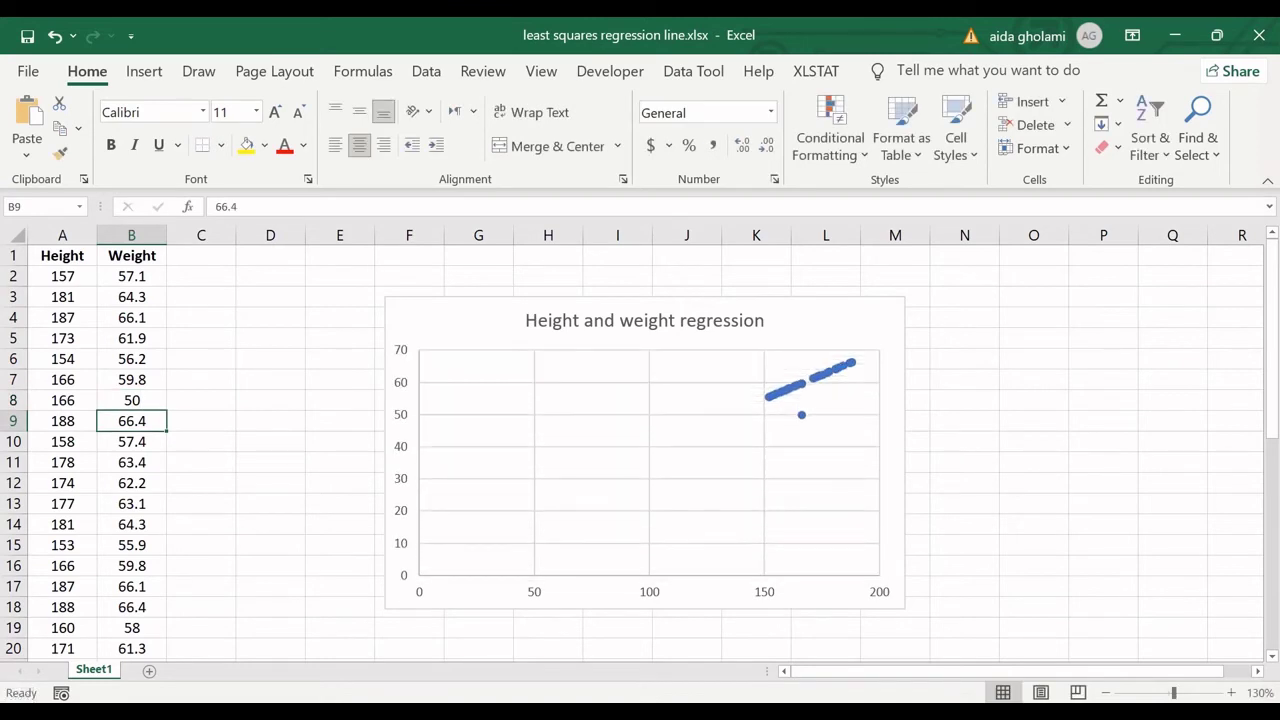
pyautogui.click(132, 584)
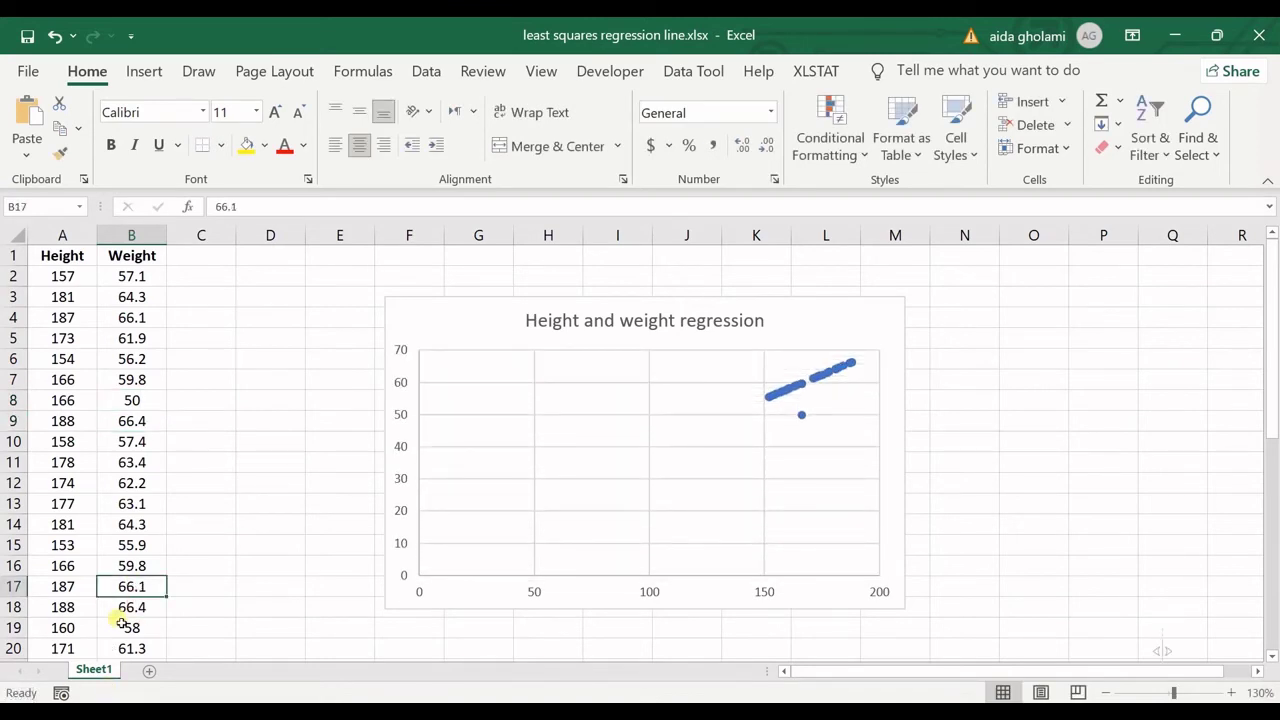
pyautogui.write('67')
pyautogui.click(141, 466)
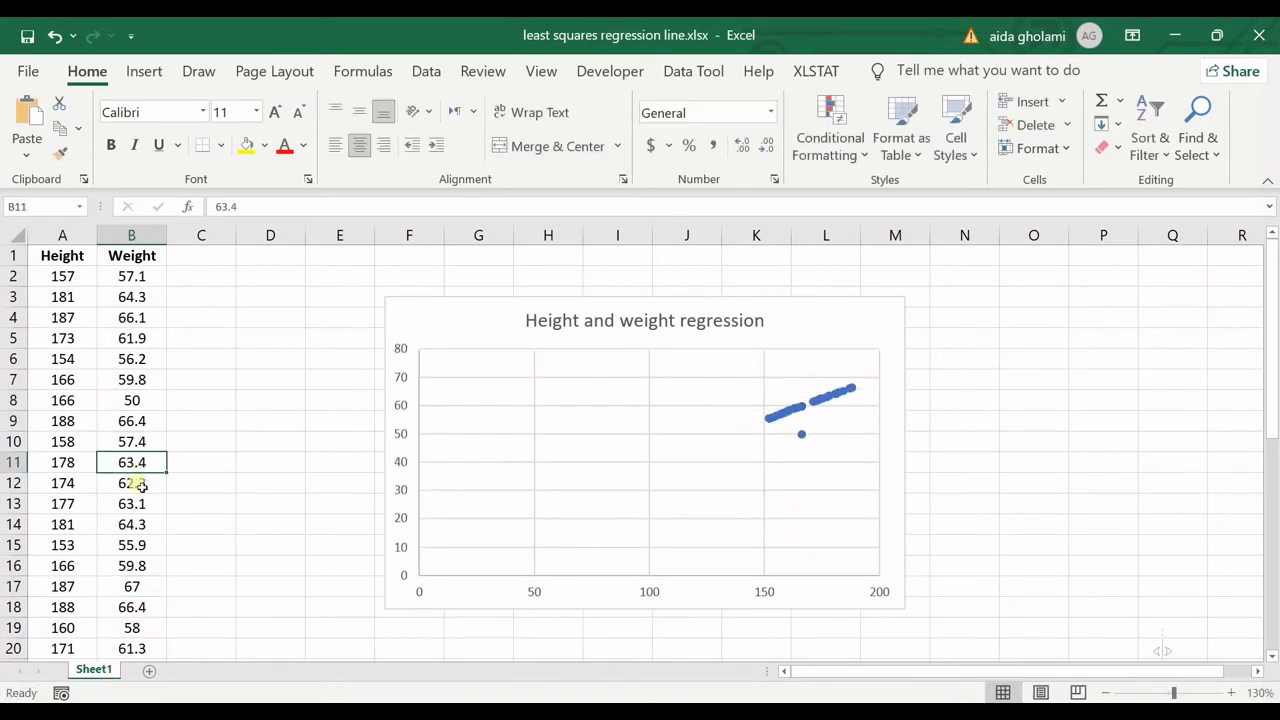
pyautogui.click(141, 504)
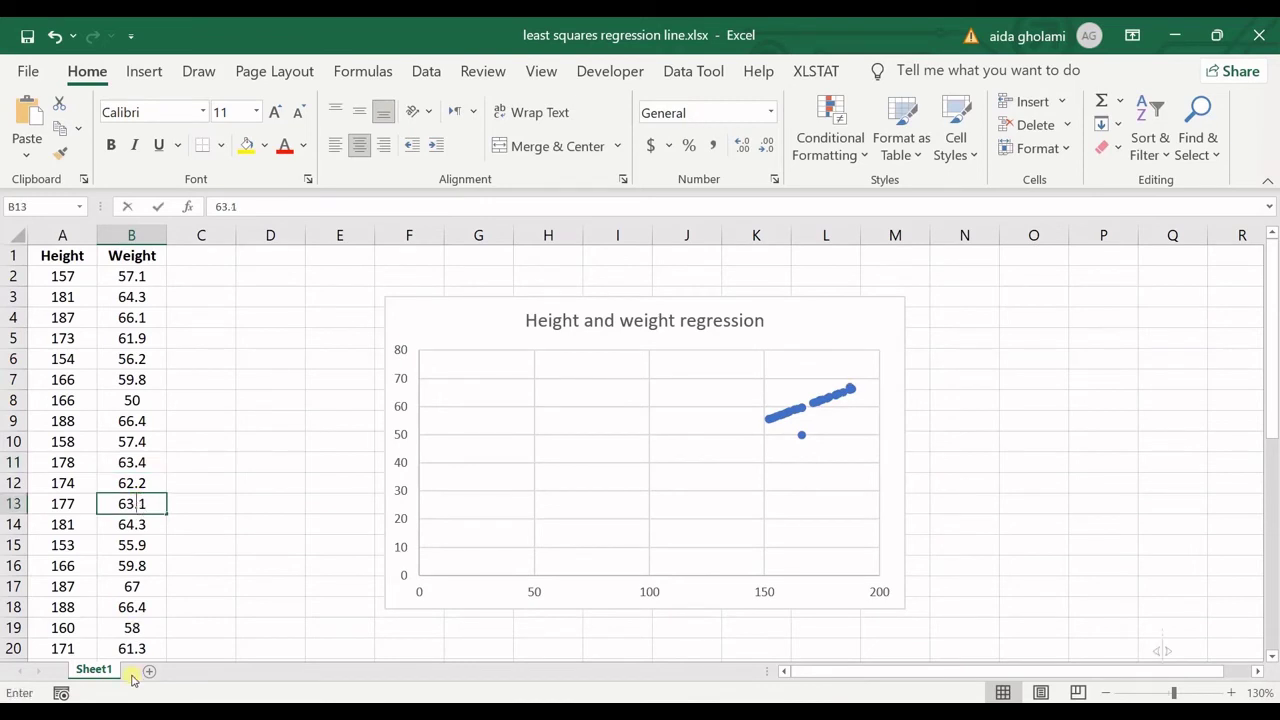
pyautogui.write('67')
pyautogui.click(300, 508)
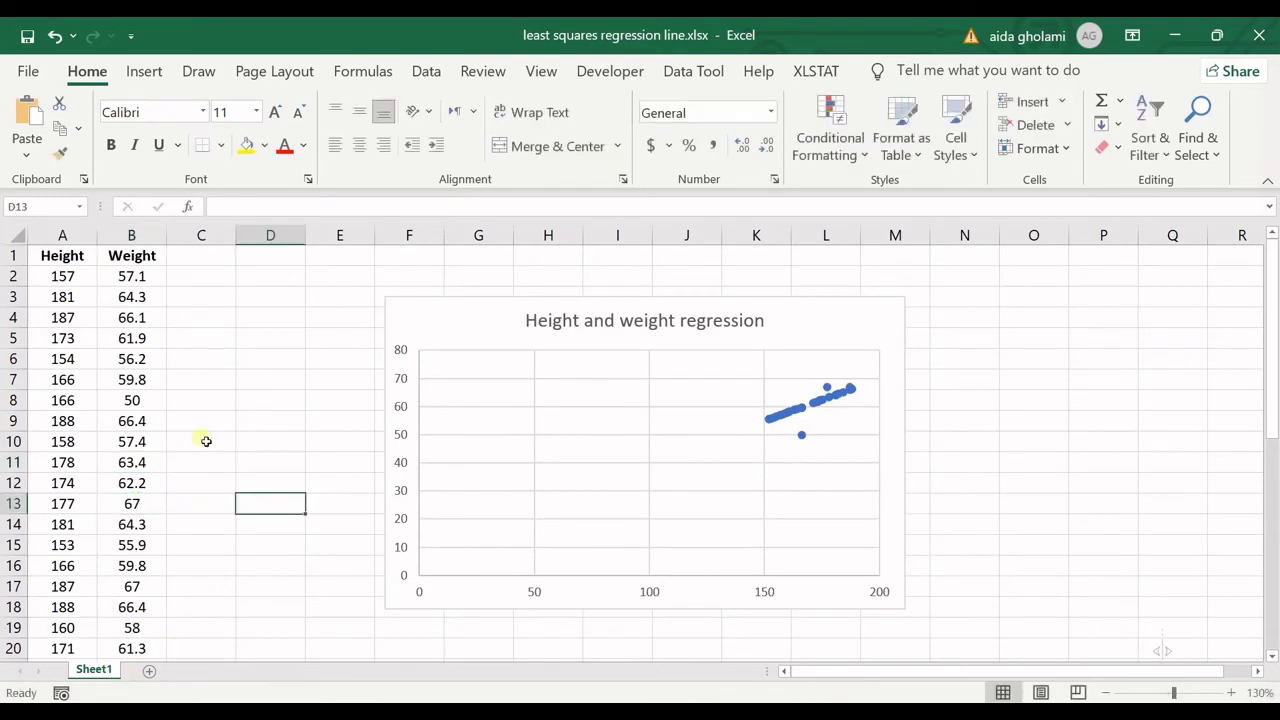
# Step: Set the Weight value in B20 to 69 and the one in B16 to 51
pyautogui.click(122, 318)
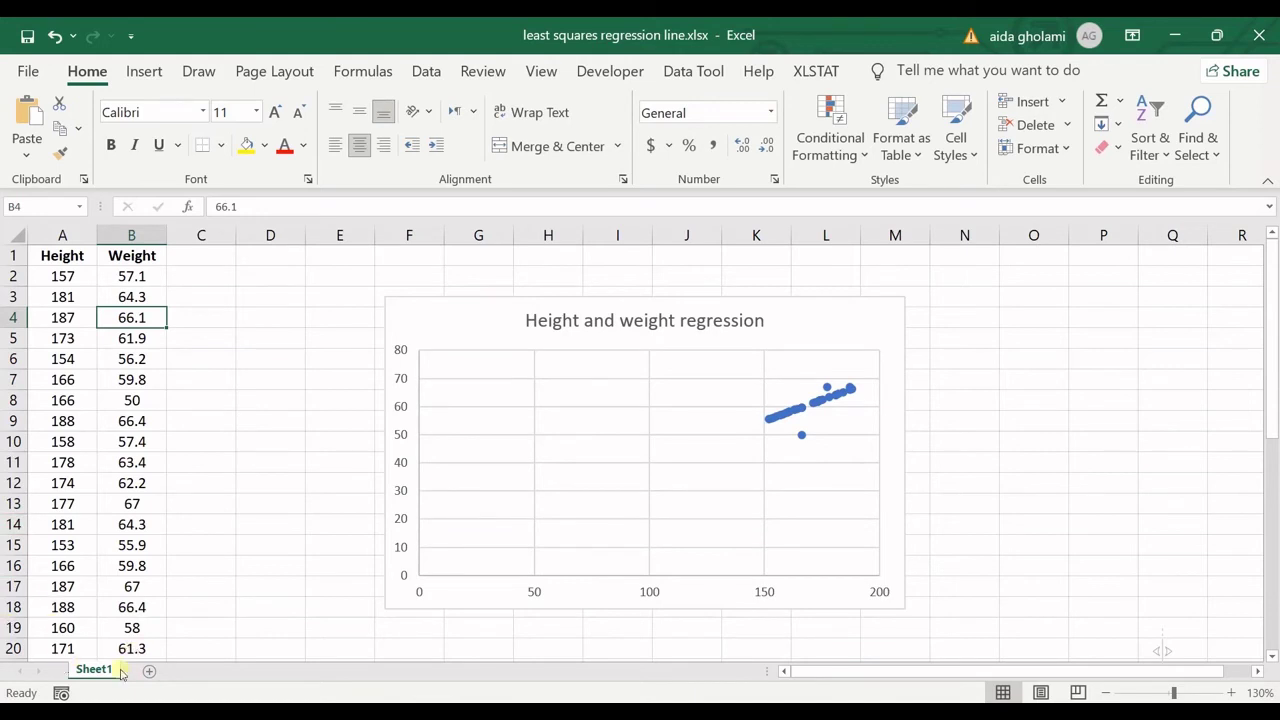
pyautogui.click(144, 645)
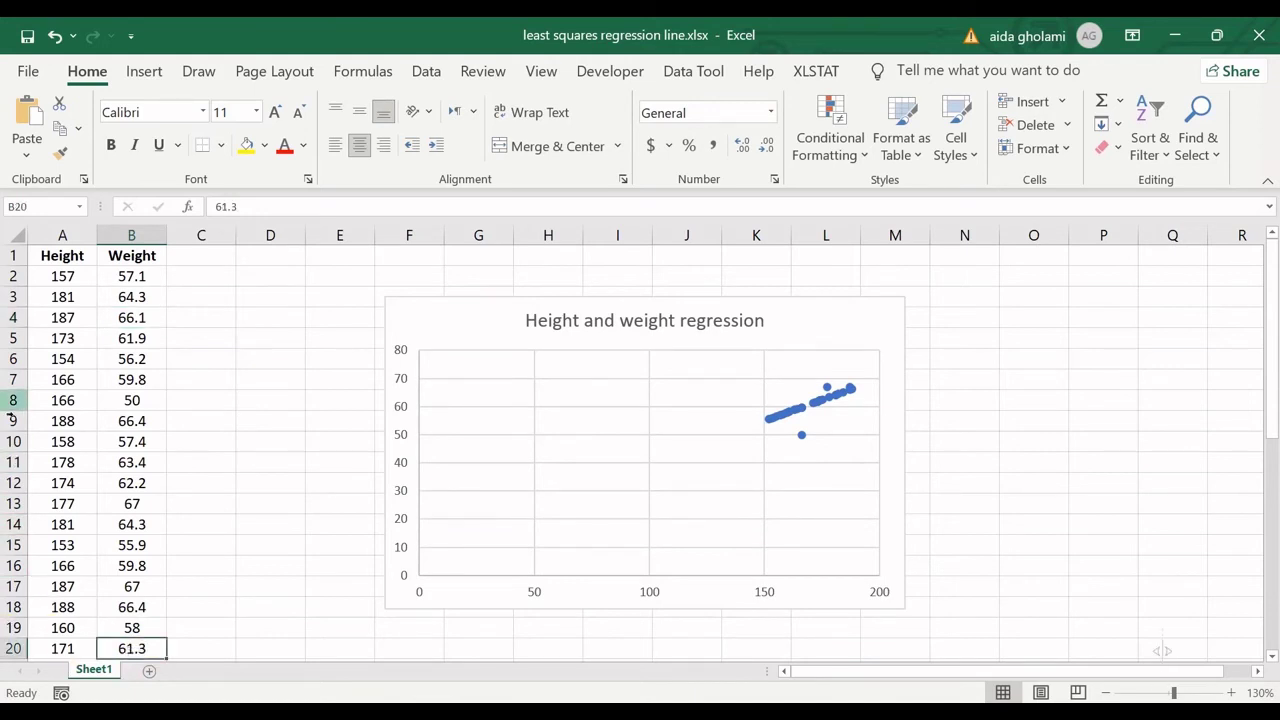
pyautogui.write('69')
pyautogui.click(270, 441)
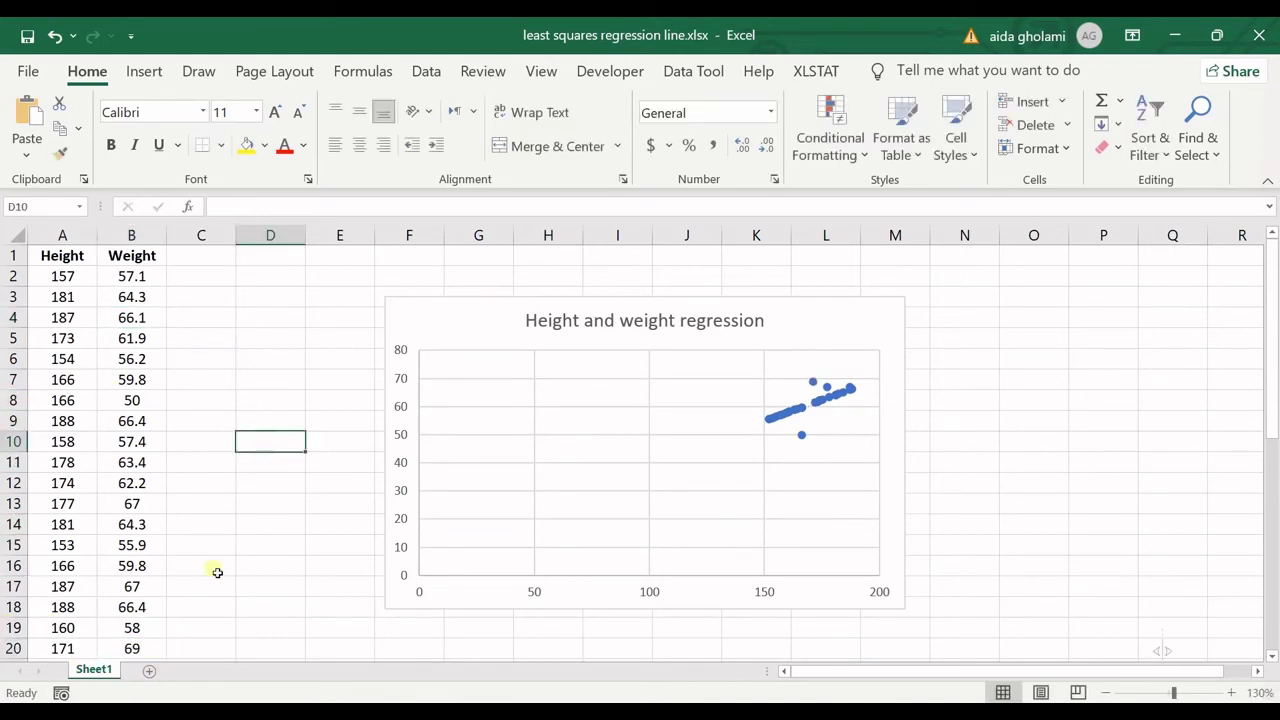
pyautogui.scroll(-1, 110, 540)
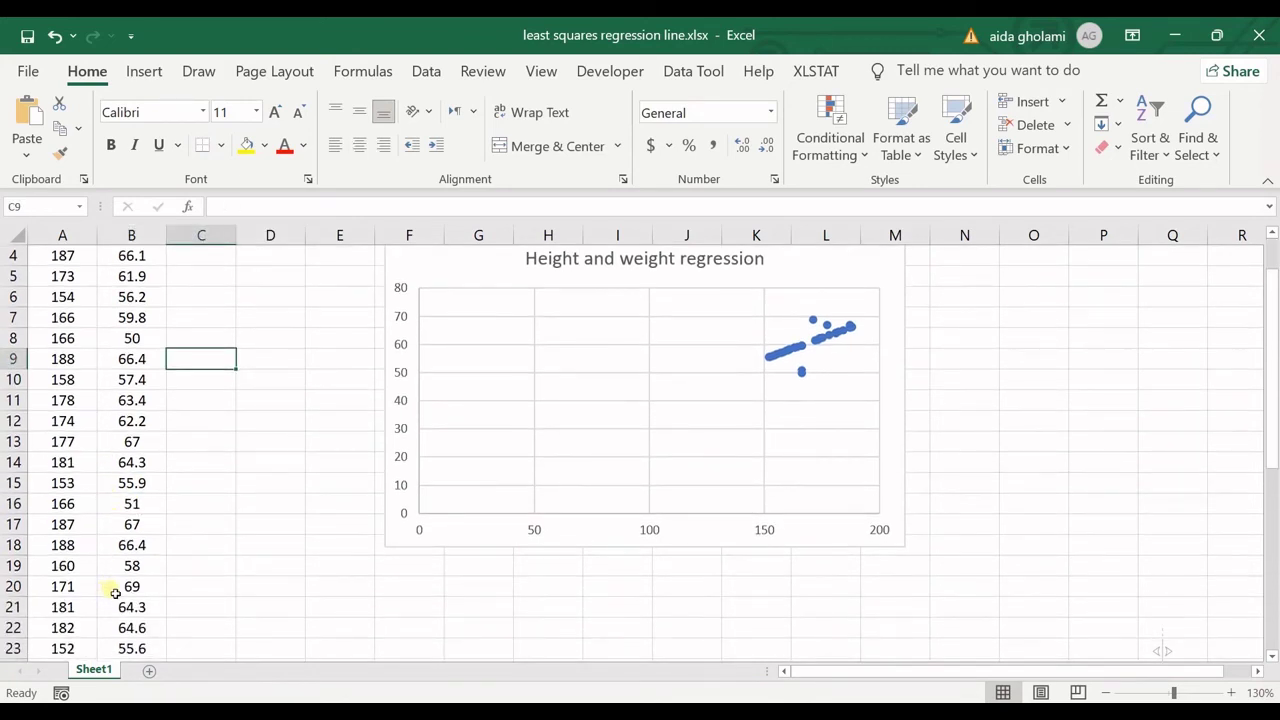
# Step: Add another outlier to the Weight column by setting B23 to 53
pyautogui.click(117, 588)
pyautogui.click(142, 648)
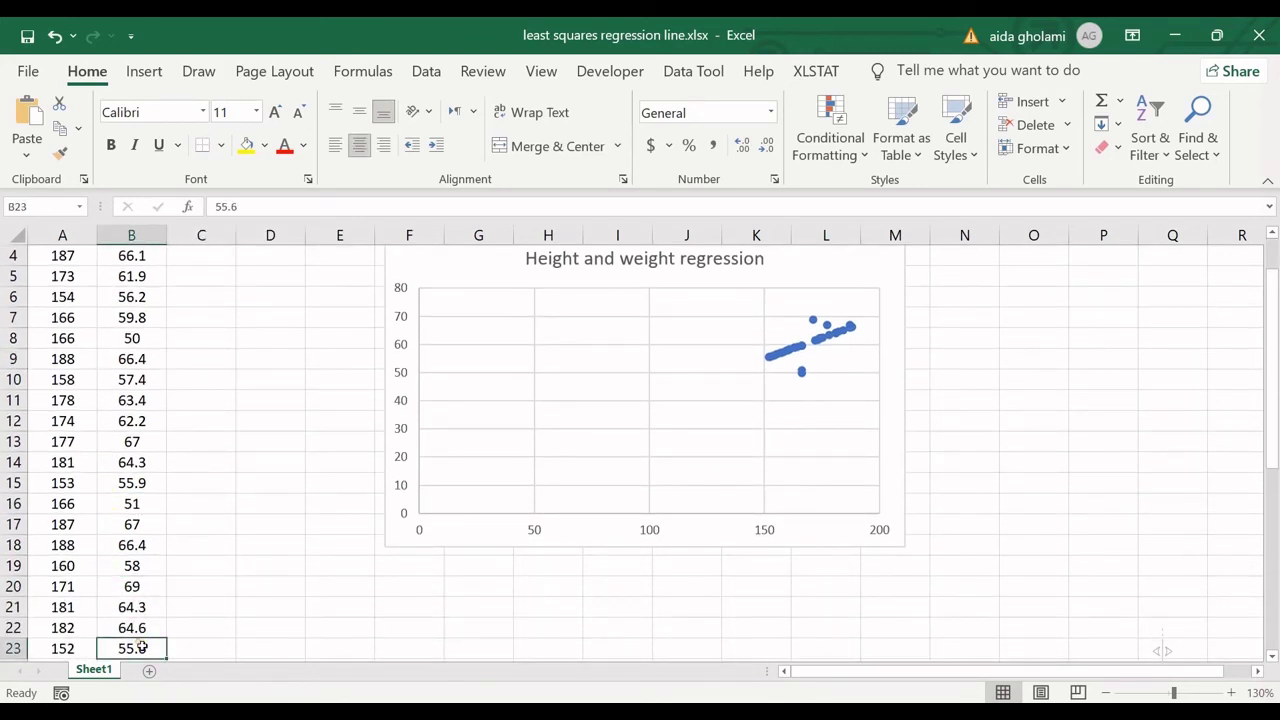
pyautogui.write('53')
pyautogui.click(288, 585)
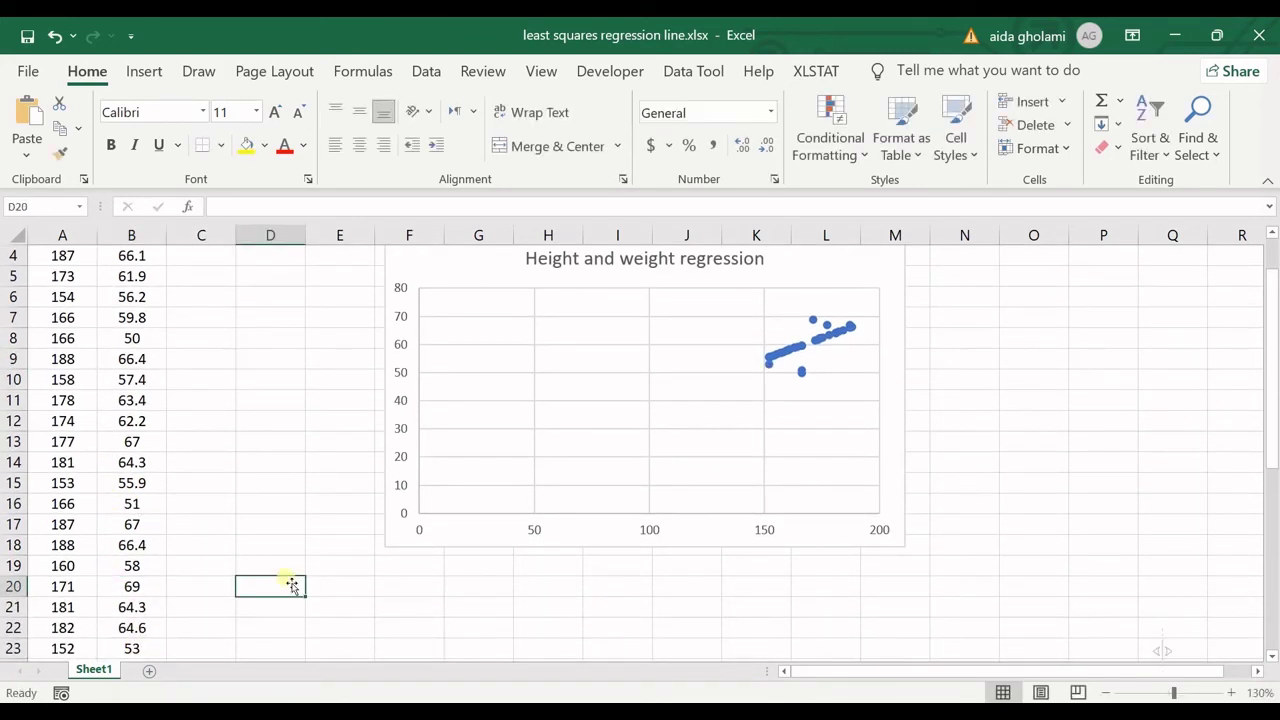
# Step: Widen the scatter chart and move it closer to the data, so that it spans from about column C to column M
pyautogui.scroll(1, 903, 406)
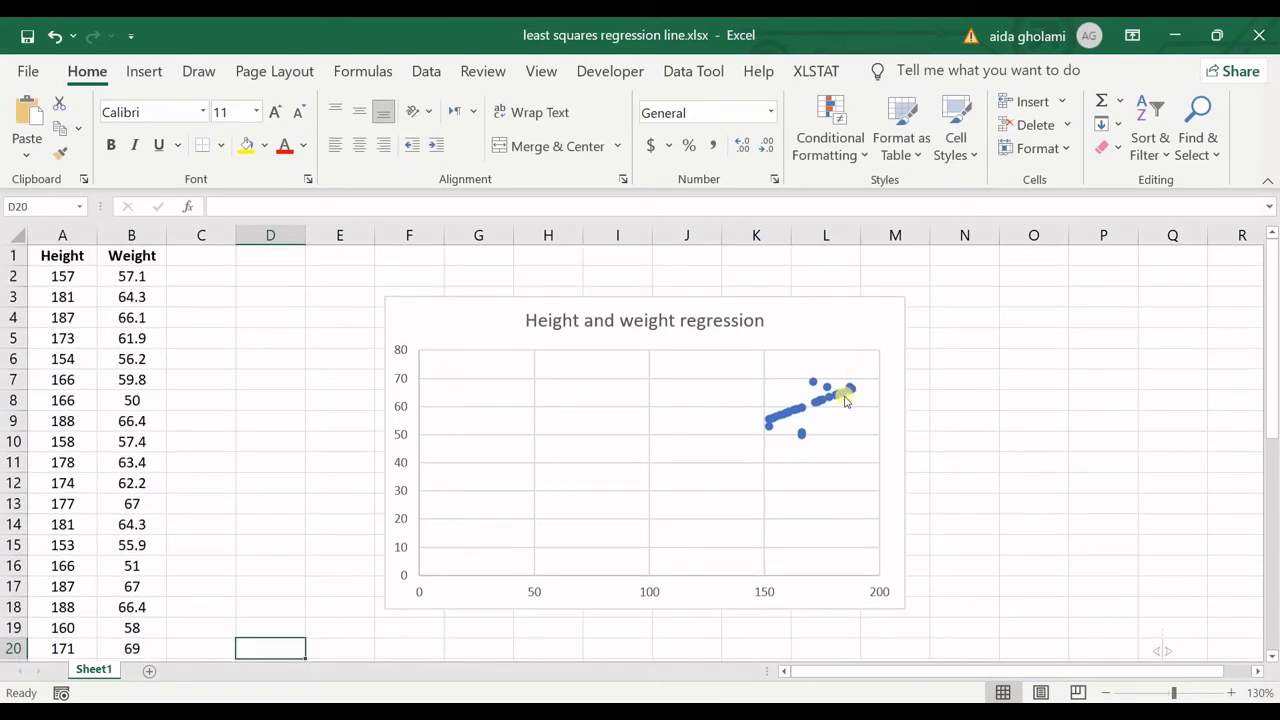
pyautogui.click(848, 390)
pyautogui.moveTo(915, 456); pyautogui.dragTo(1060, 441)
pyautogui.moveTo(886, 323); pyautogui.dragTo(709, 324)
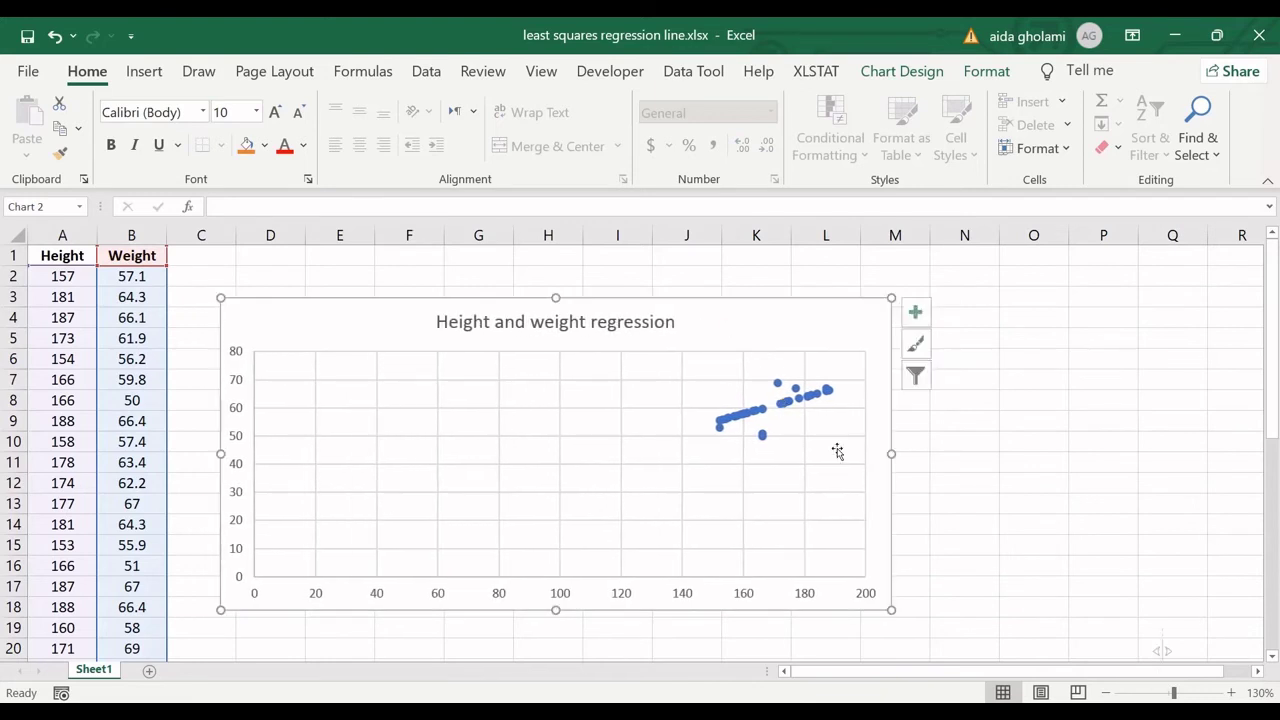
# Step: Set the minimum bound of the chart's horizontal axis to 140
pyautogui.click(627, 598)
pyautogui.rightClick(627, 598)
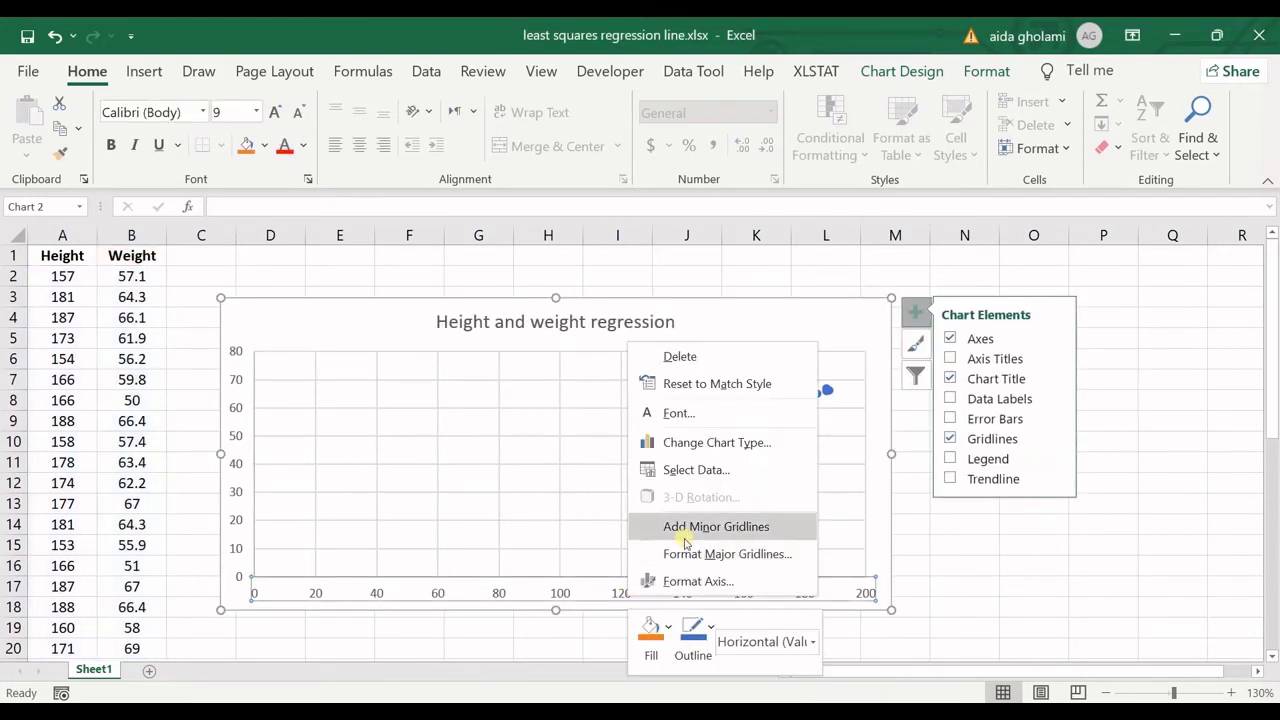
pyautogui.click(714, 588)
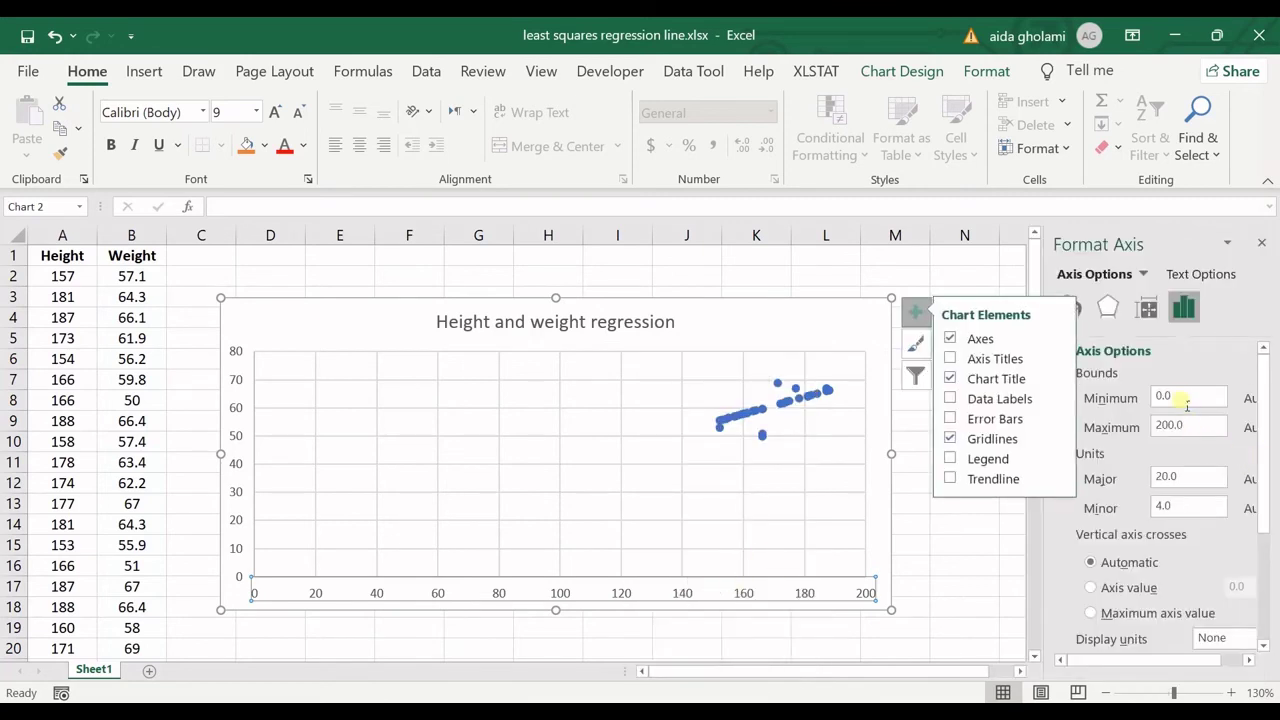
pyautogui.click(1187, 397)
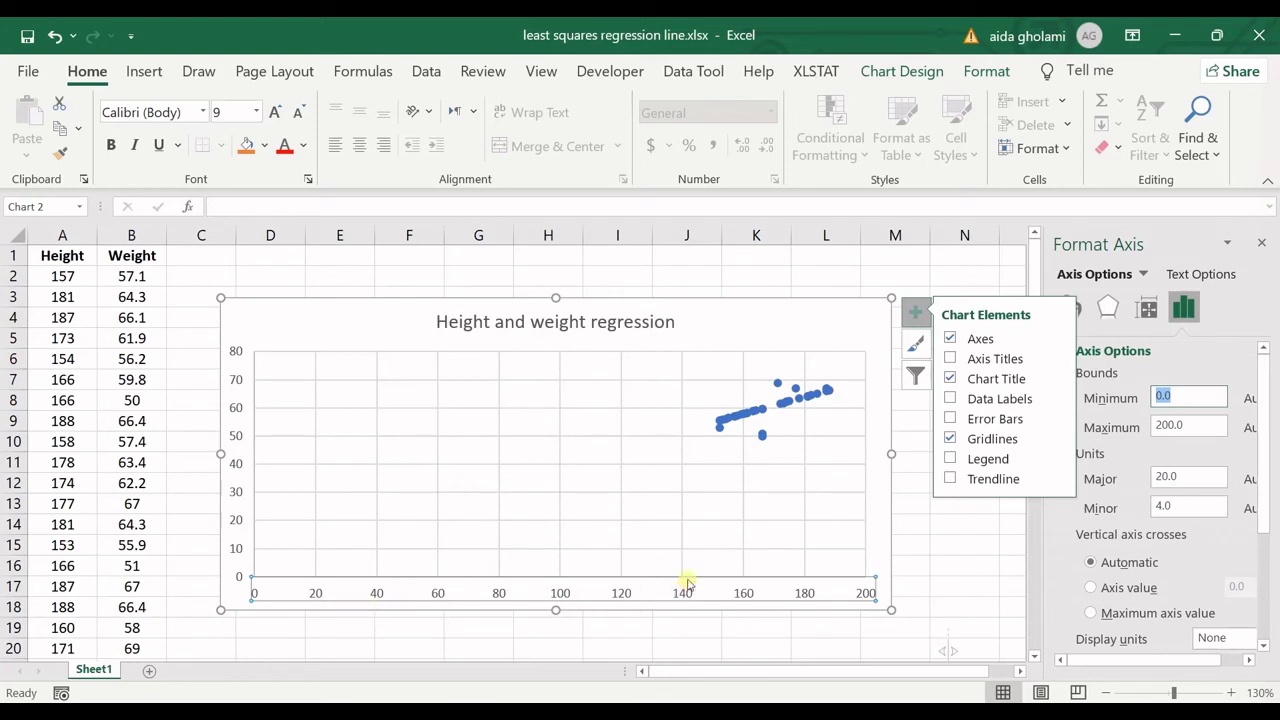
pyautogui.moveTo(718, 435)
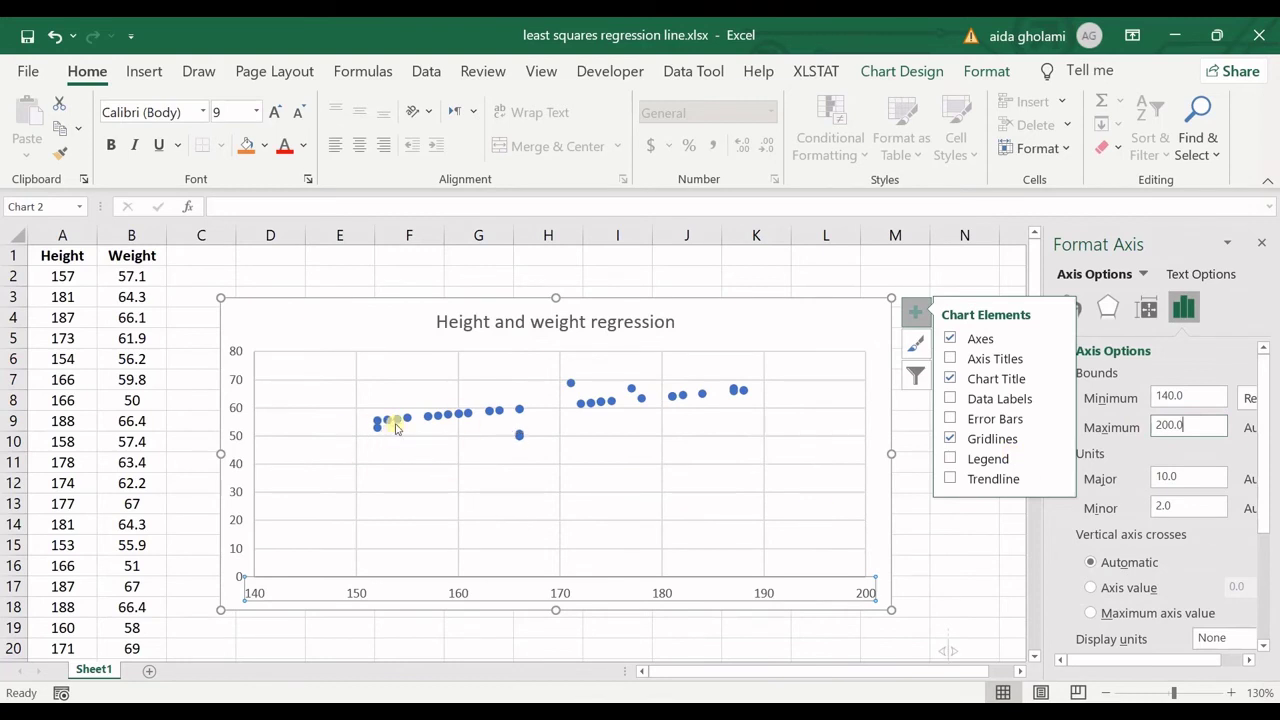
# Step: Raise the horizontal axis's minimum bound to 150 and close the formatting pane
pyautogui.click(1203, 397)
pyautogui.doubleClick(1203, 397)
pyautogui.write('150')
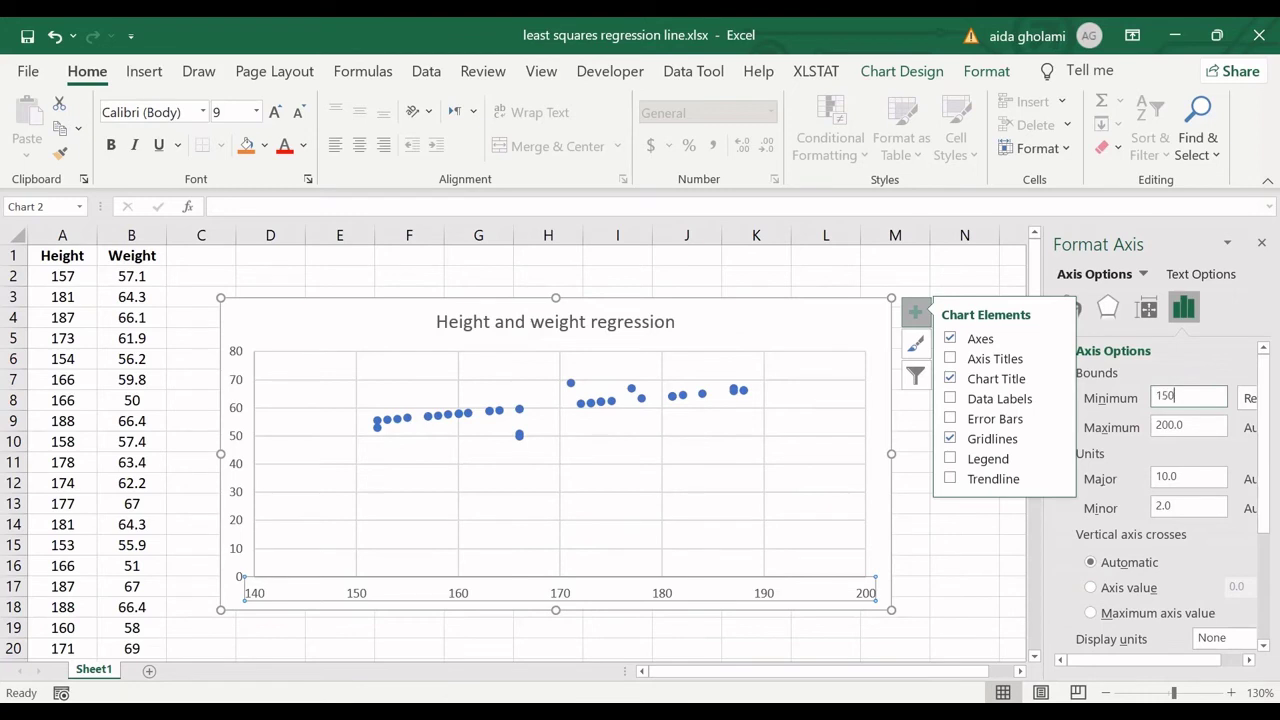
pyautogui.click(757, 548)
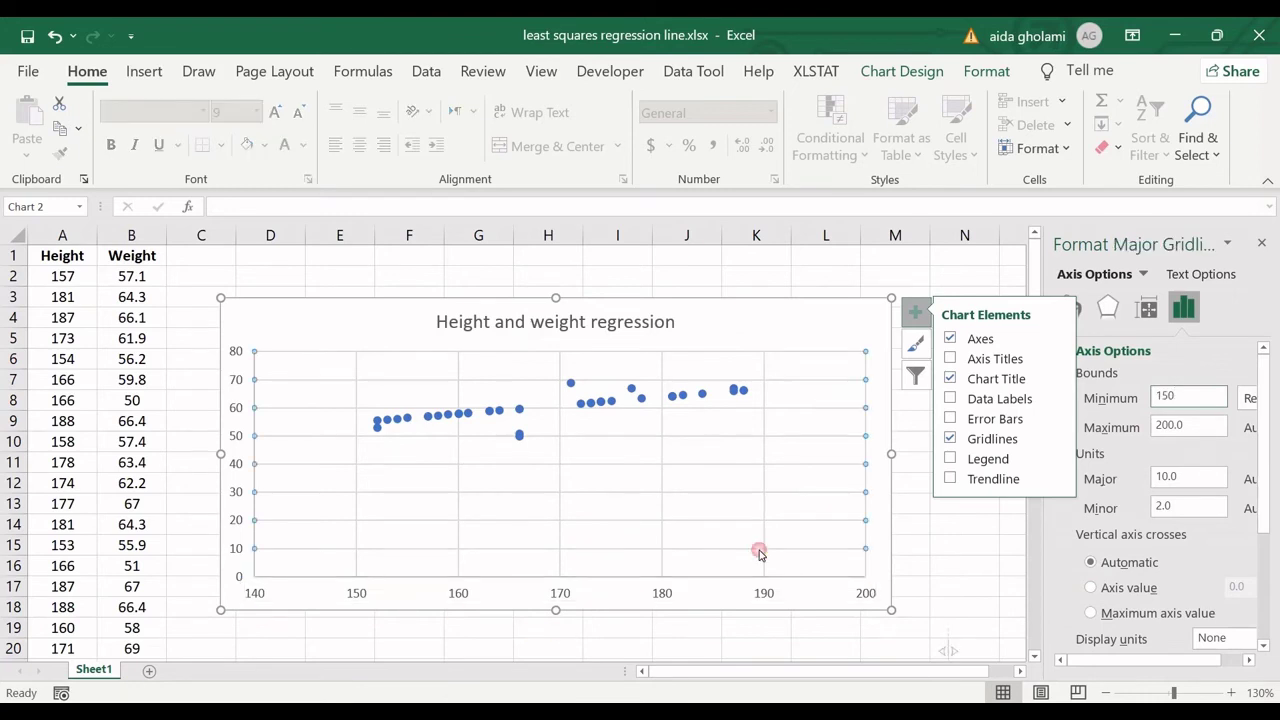
pyautogui.click(977, 530)
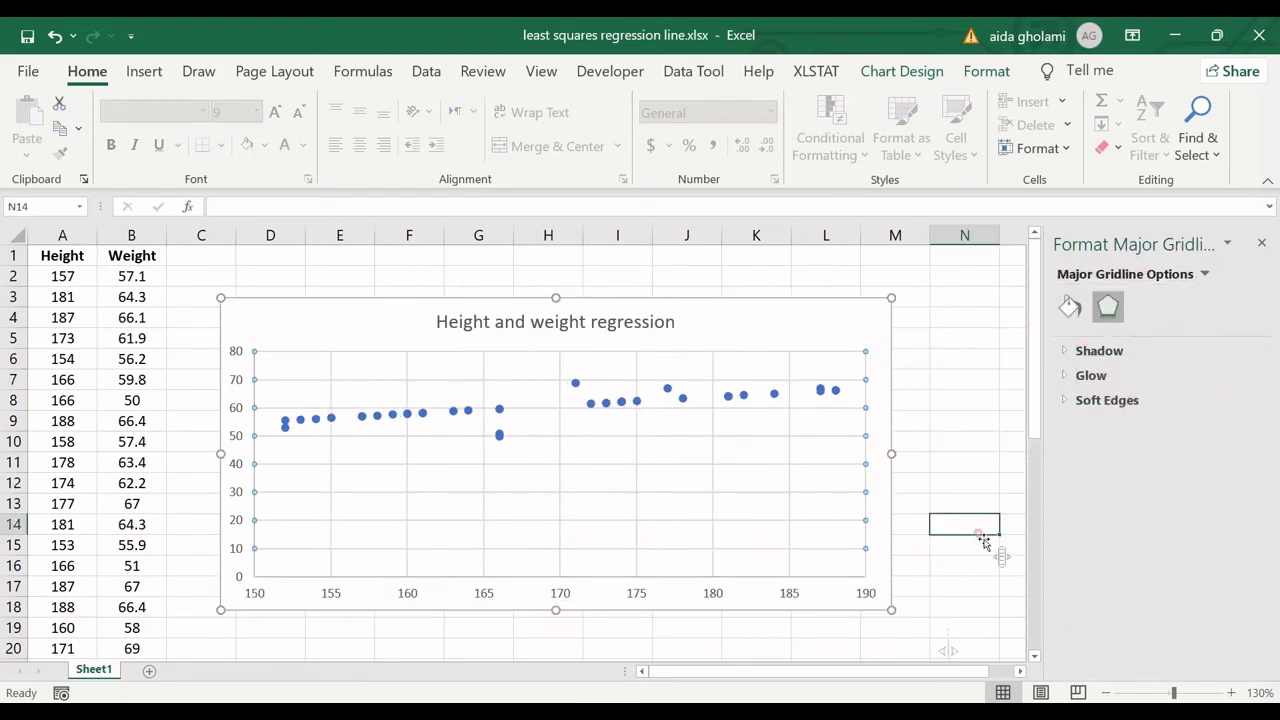
pyautogui.click(1260, 244)
# Step: Add a linear trendline to the Height and weight regression chart
pyautogui.click(882, 336)
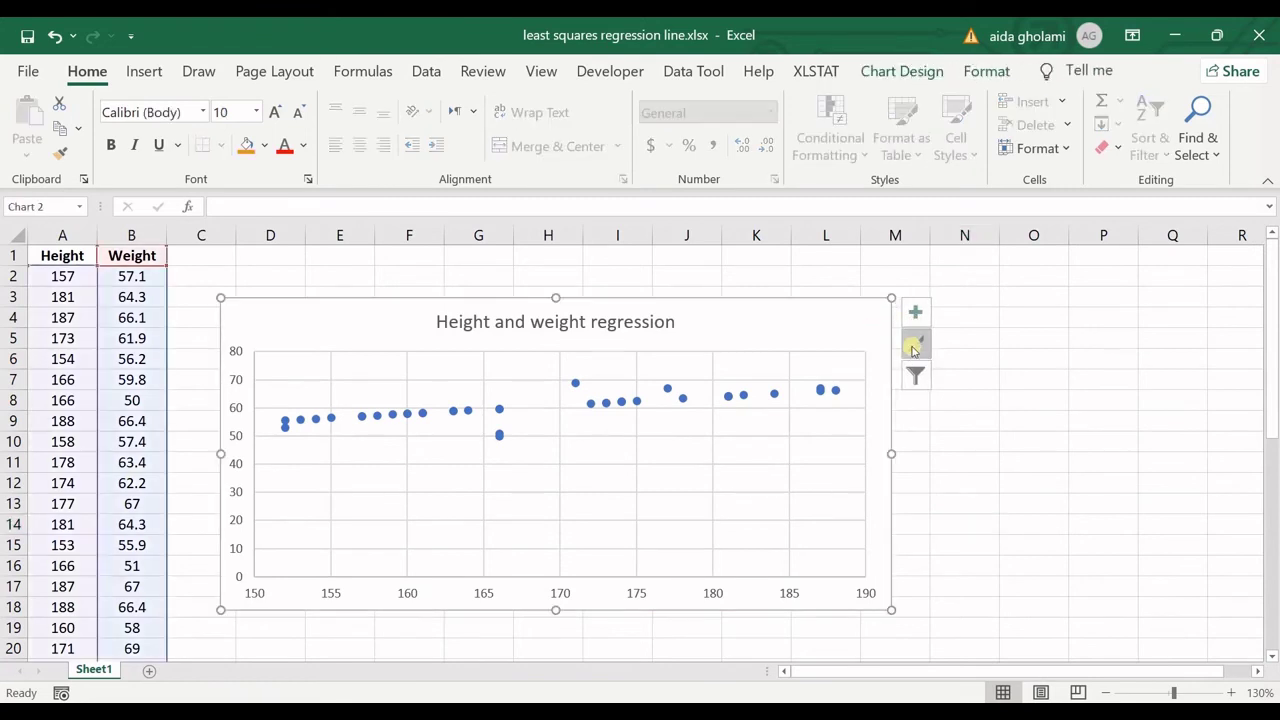
pyautogui.click(915, 312)
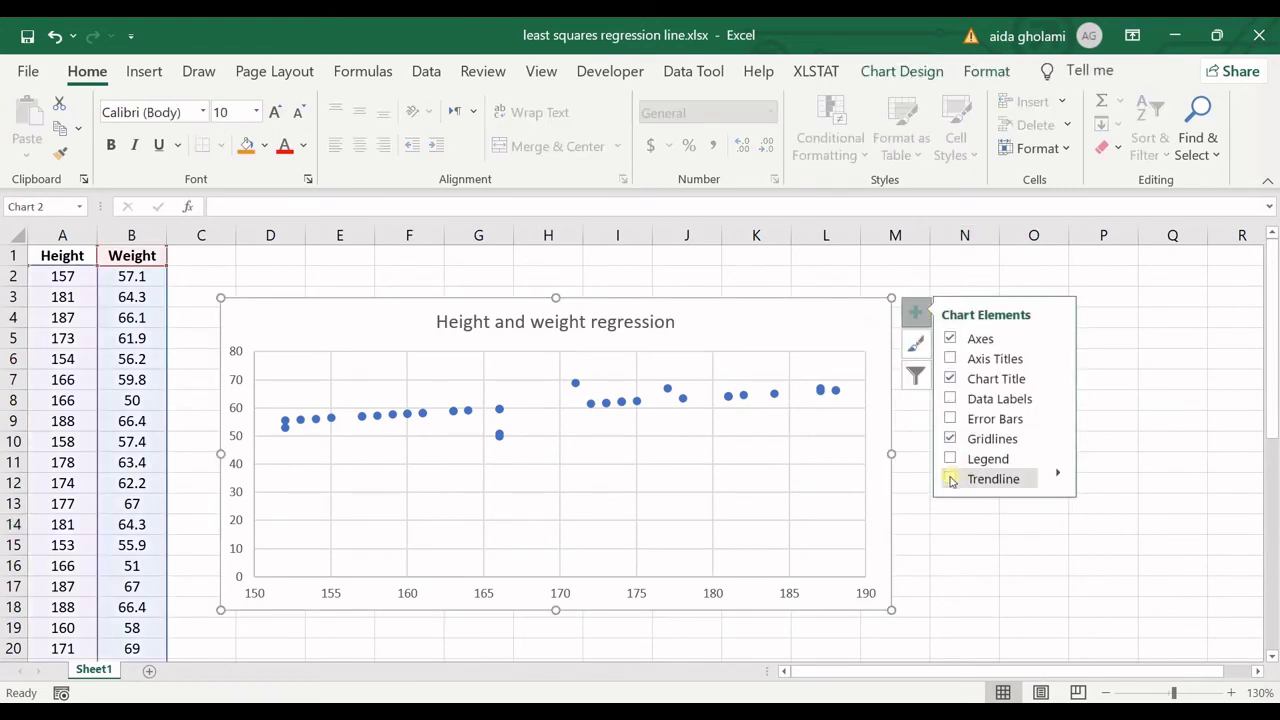
pyautogui.click(952, 481)
pyautogui.click(1058, 478)
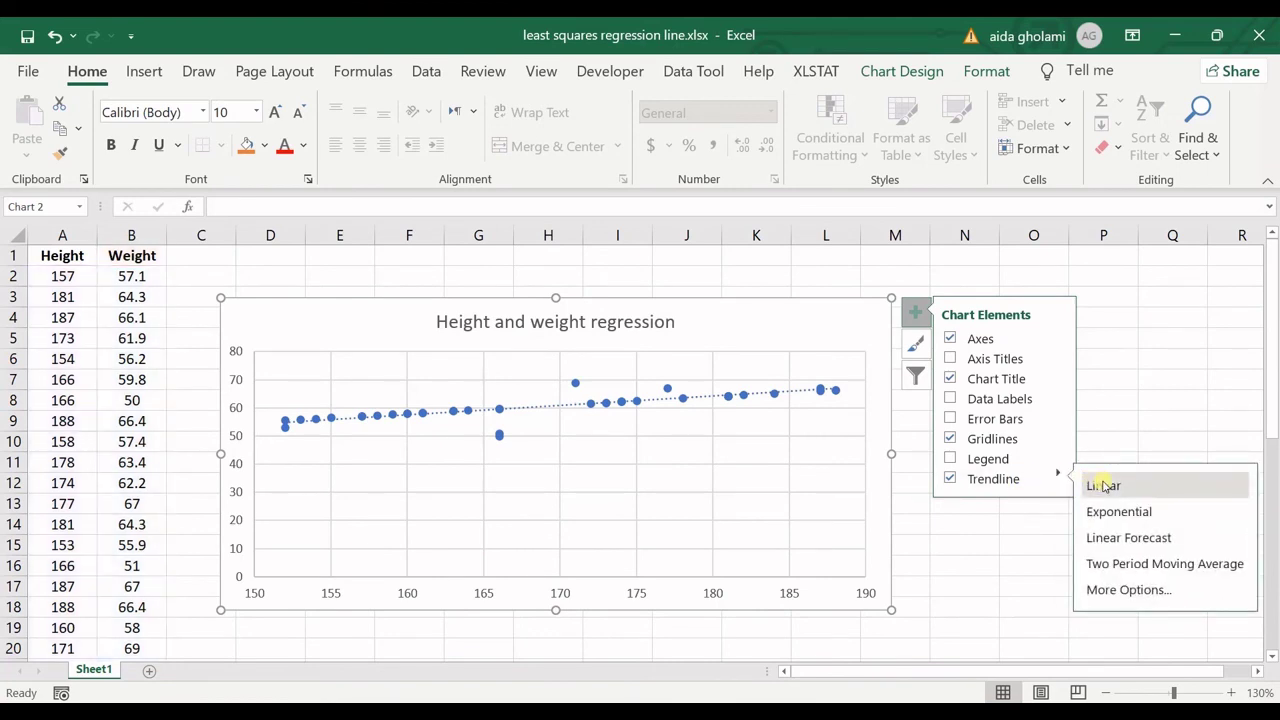
pyautogui.click(1103, 485)
# Step: Display the trendline's equation on the chart and move it to the empty area just below the line's upper end
pyautogui.click(1114, 591)
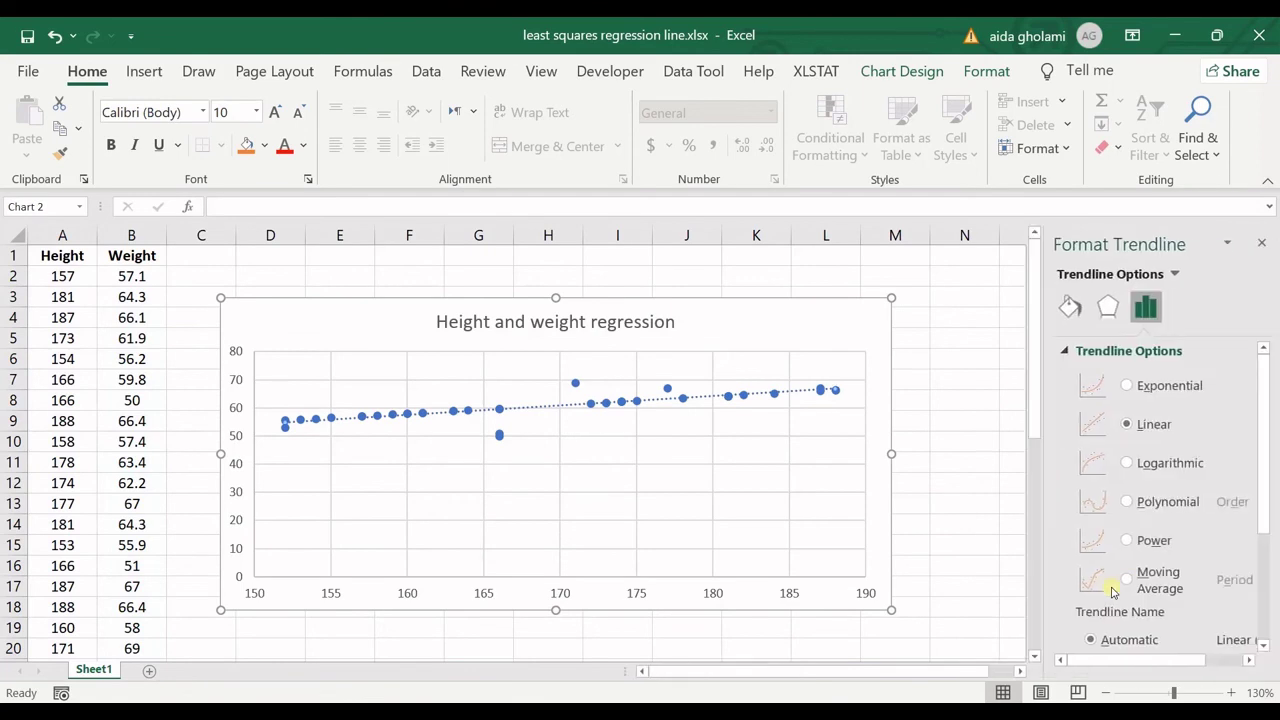
pyautogui.scroll(-1, 1170, 455)
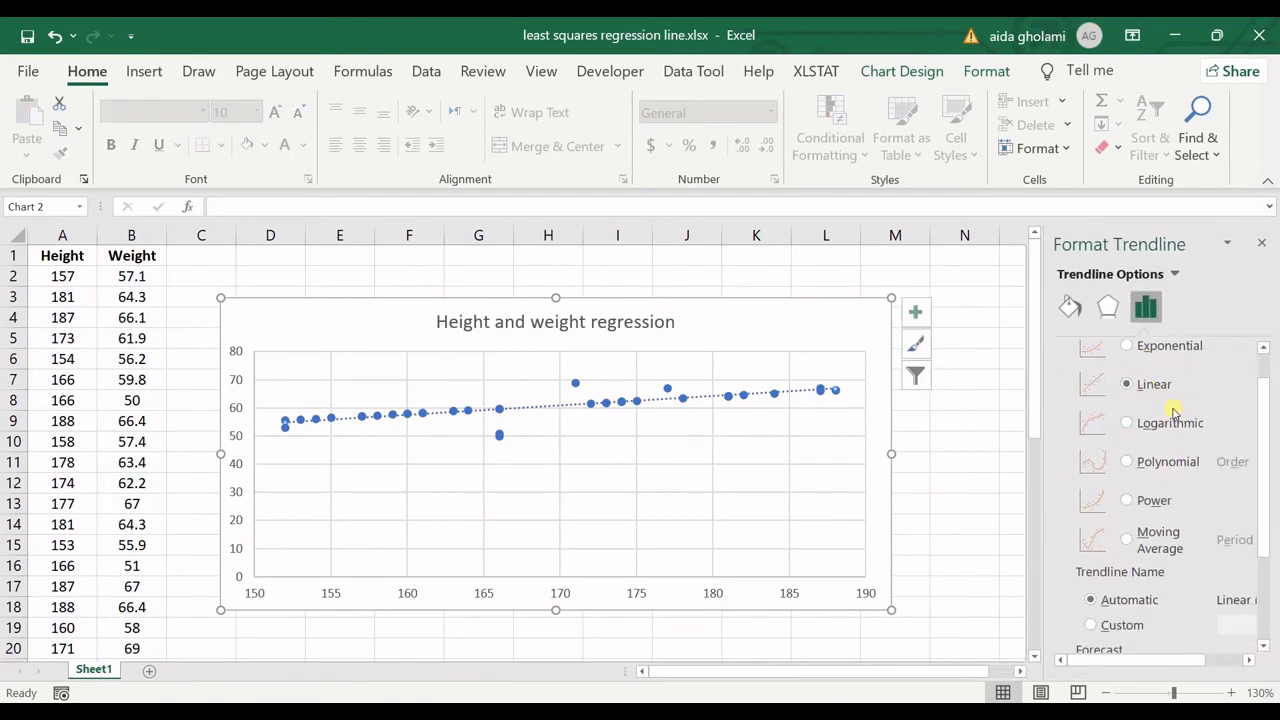
pyautogui.scroll(-3, 1170, 408)
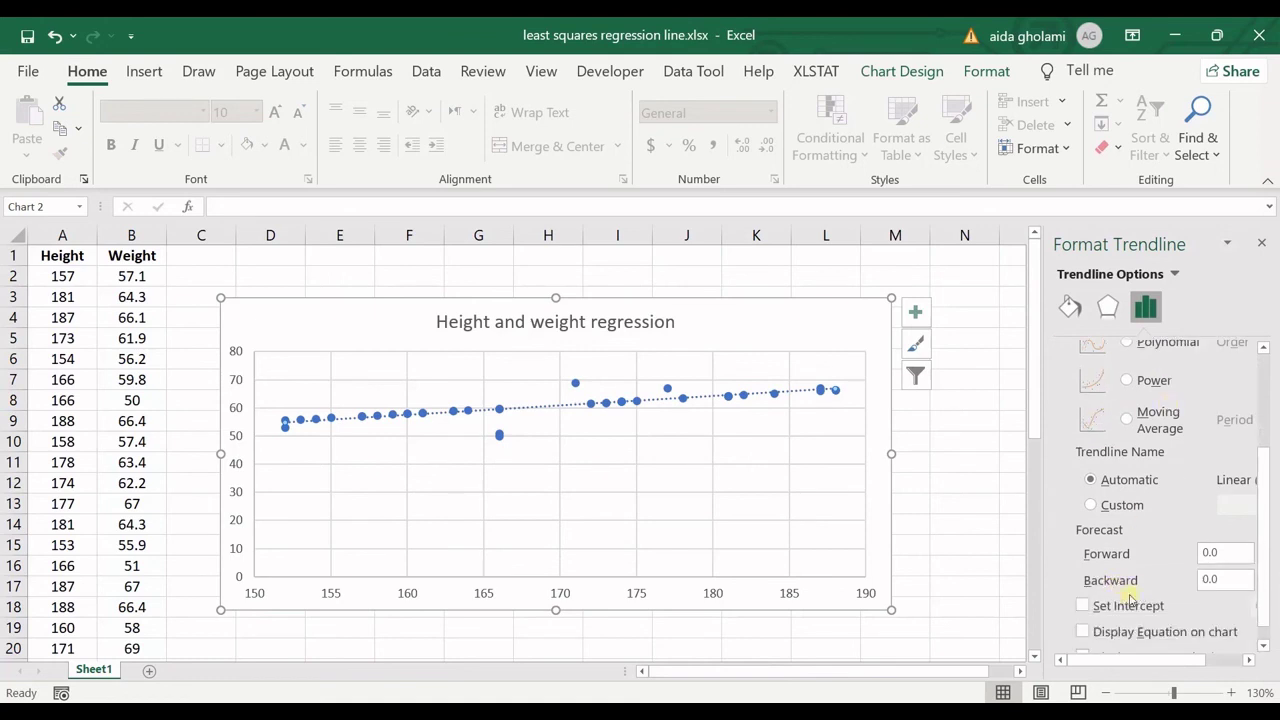
pyautogui.scroll(-1, 1128, 594)
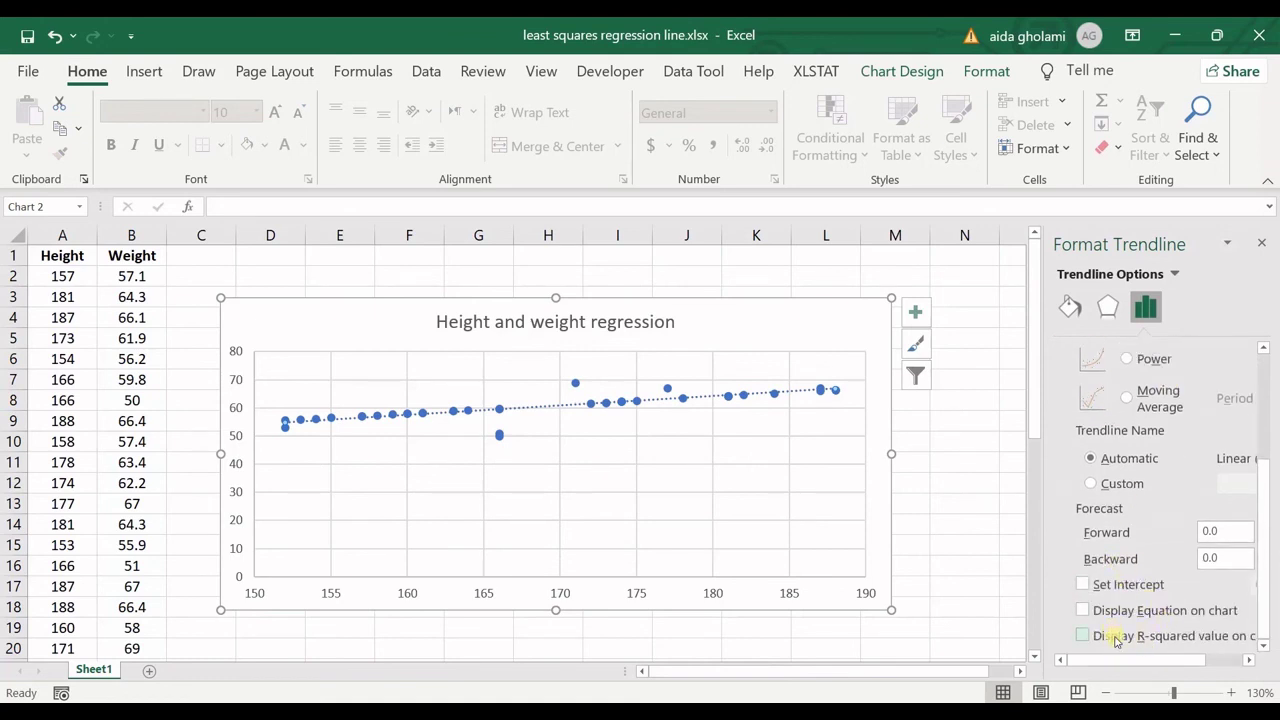
pyautogui.click(1117, 614)
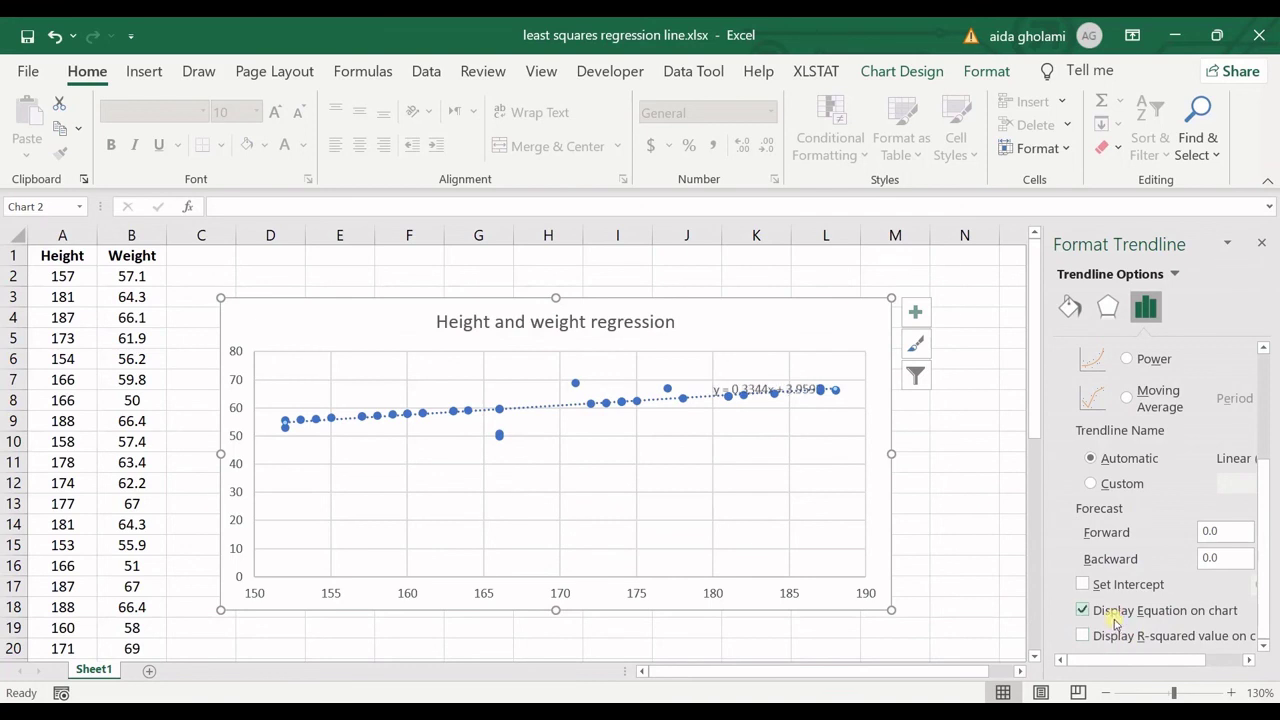
pyautogui.click(758, 389)
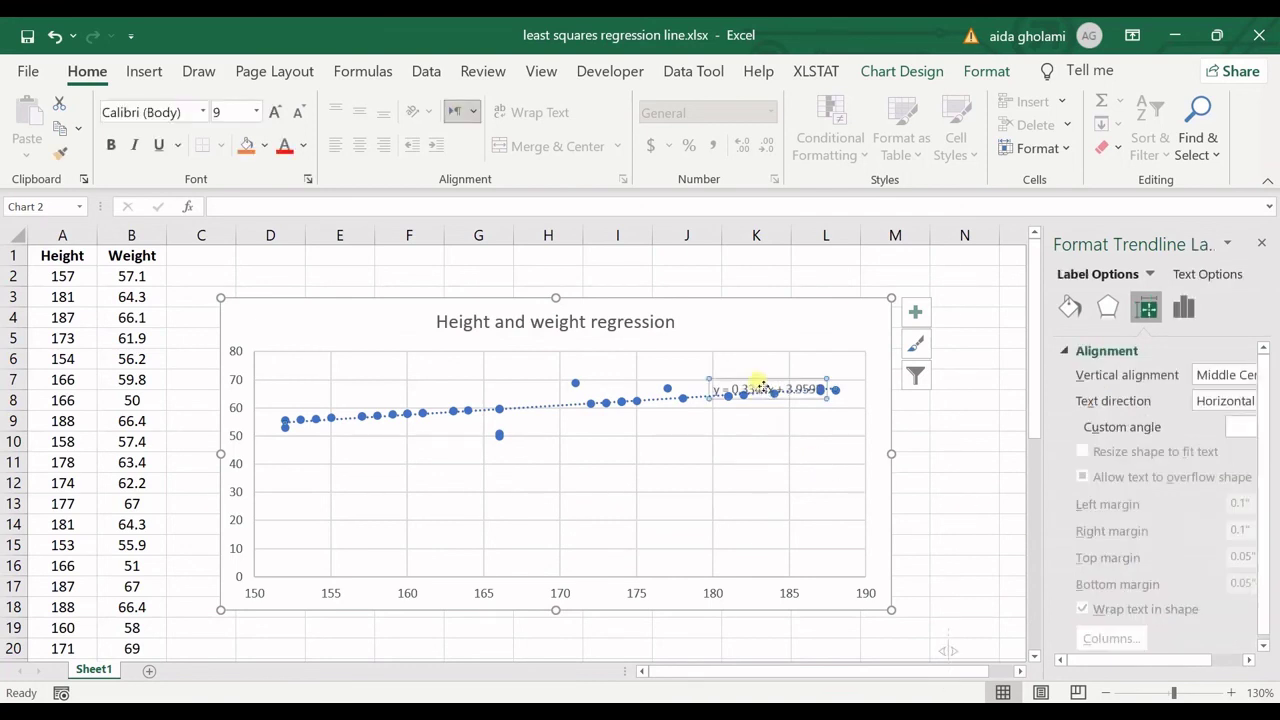
pyautogui.moveTo(758, 389); pyautogui.dragTo(767, 452)
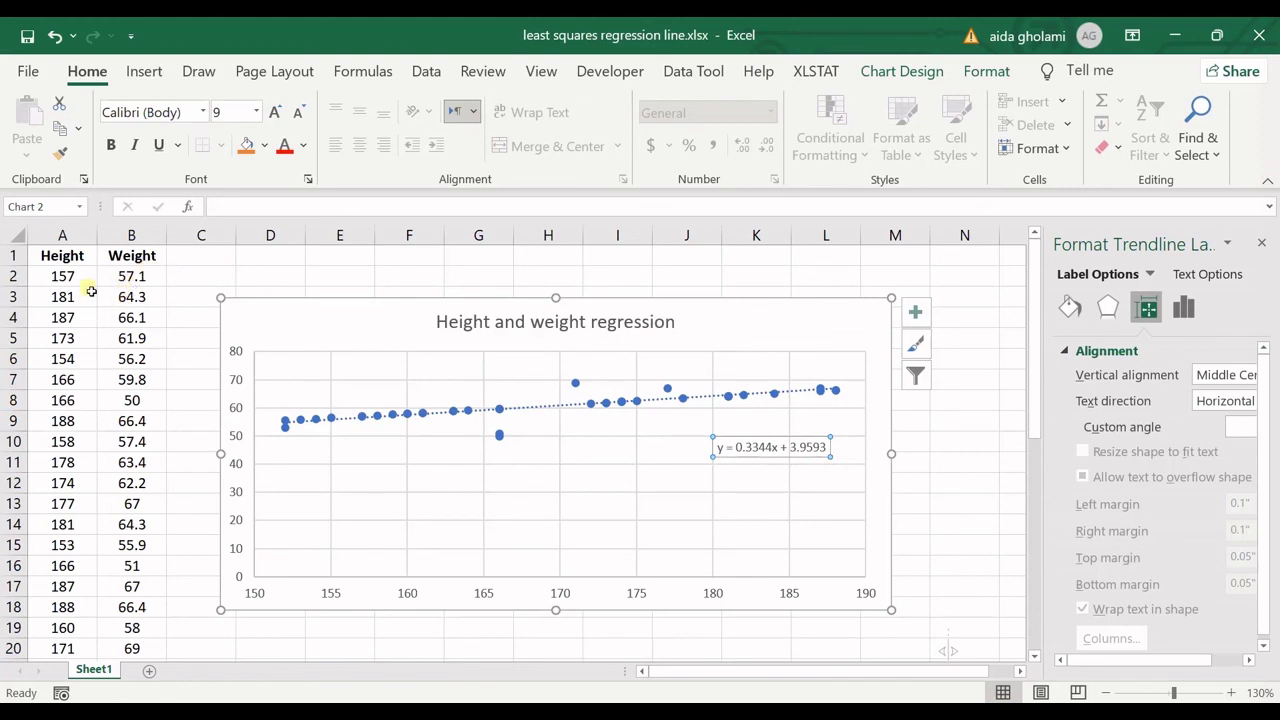
# Step: Point out the chart's horizontal height axis and vertical weight axis as the x and y of the regression equation
pyautogui.click(412, 598)
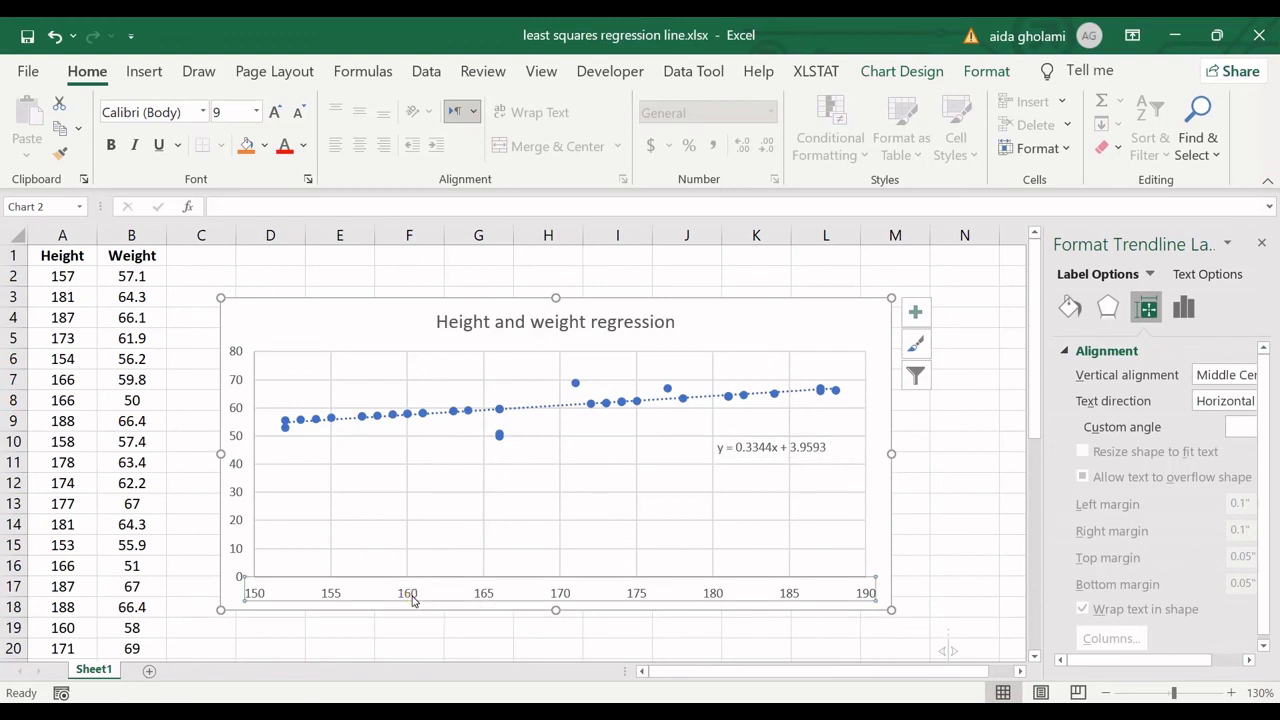
pyautogui.click(237, 375)
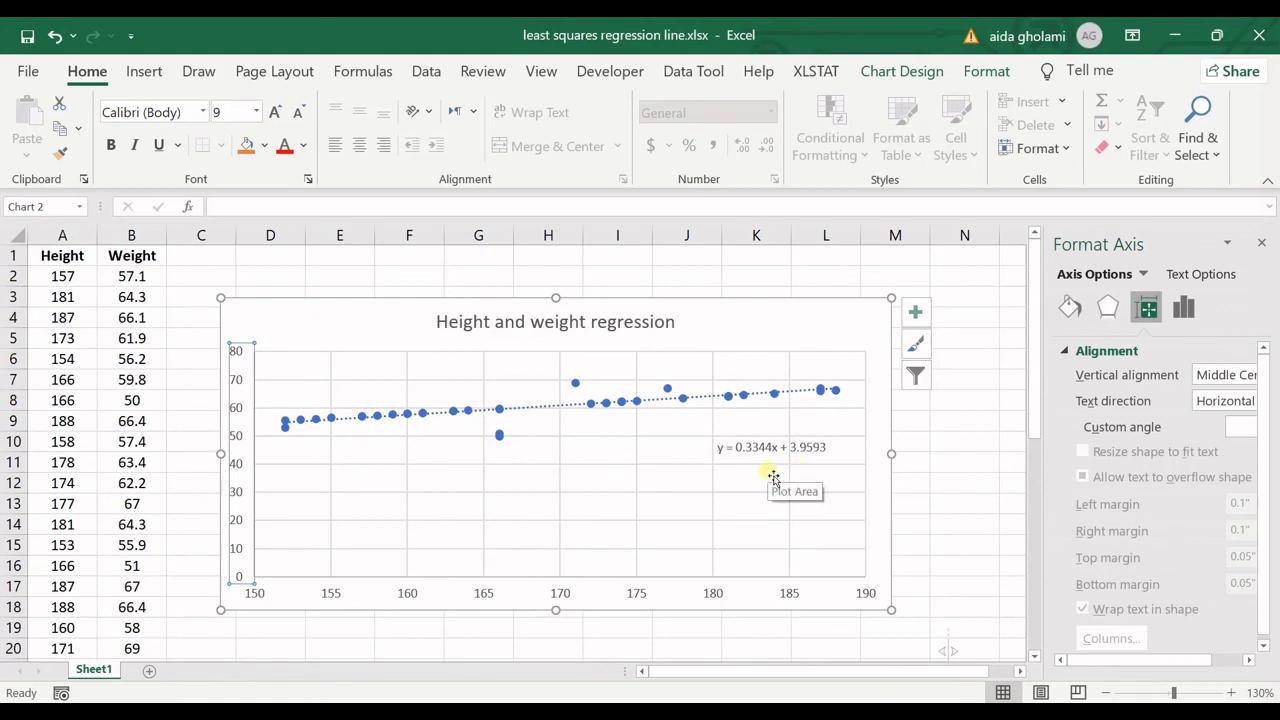
pyautogui.click(688, 487)
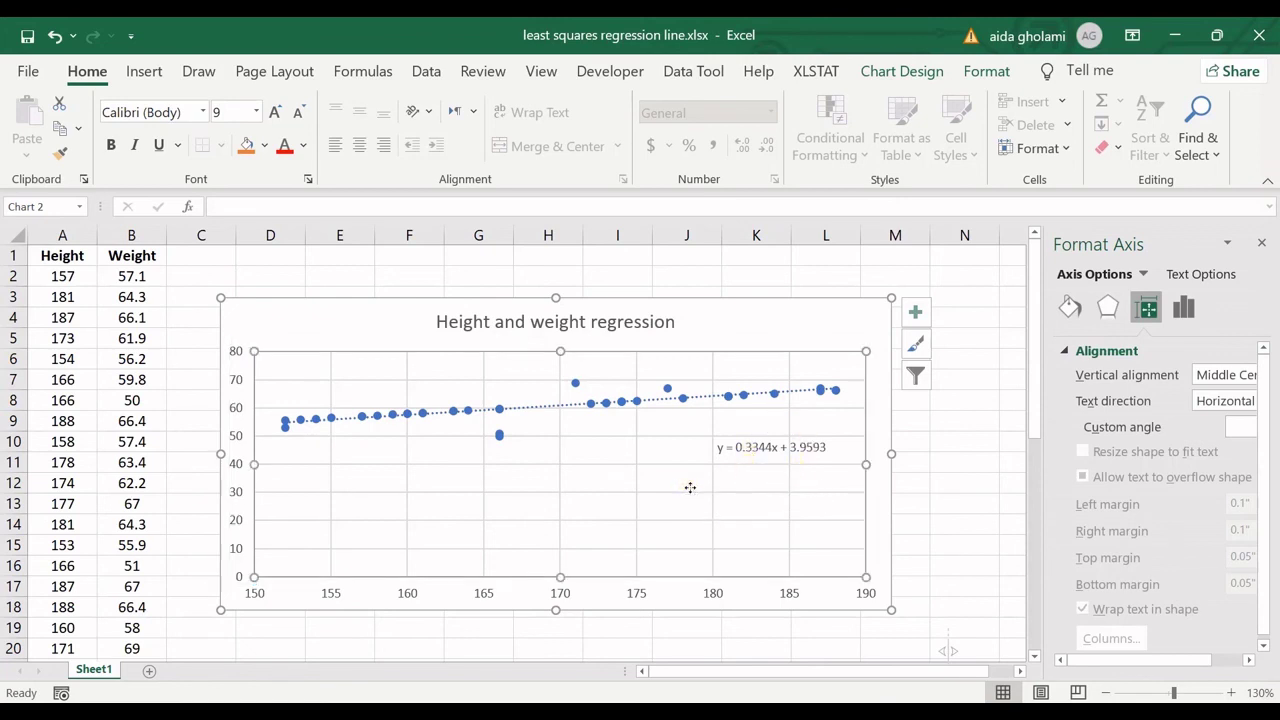